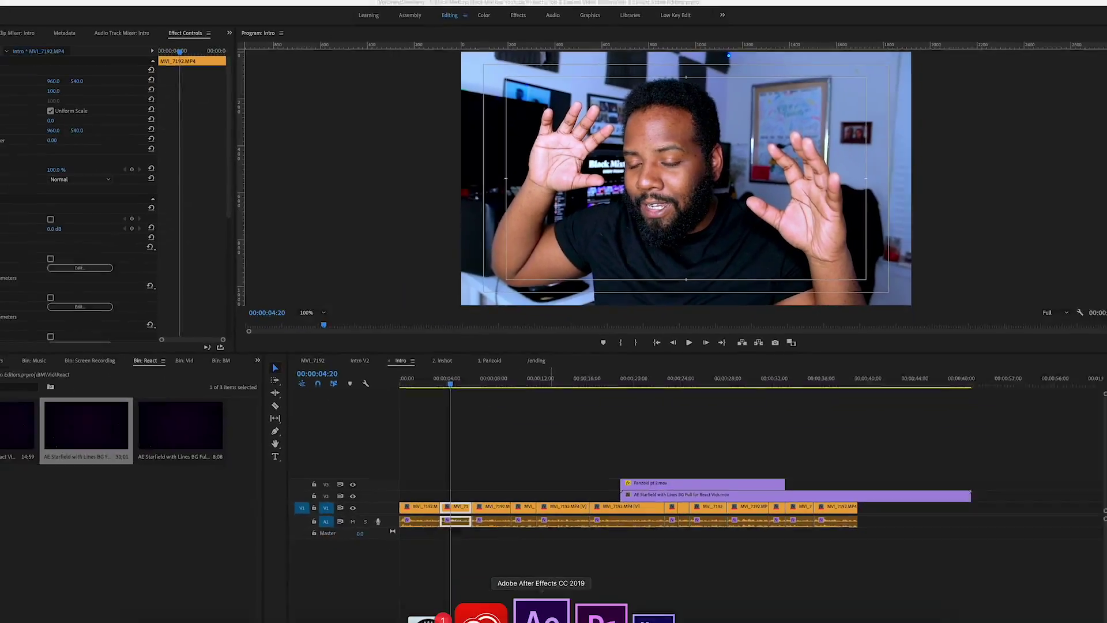
Launch After Effects from the Dock to edit the layer's position expression.
left_click(555, 593)
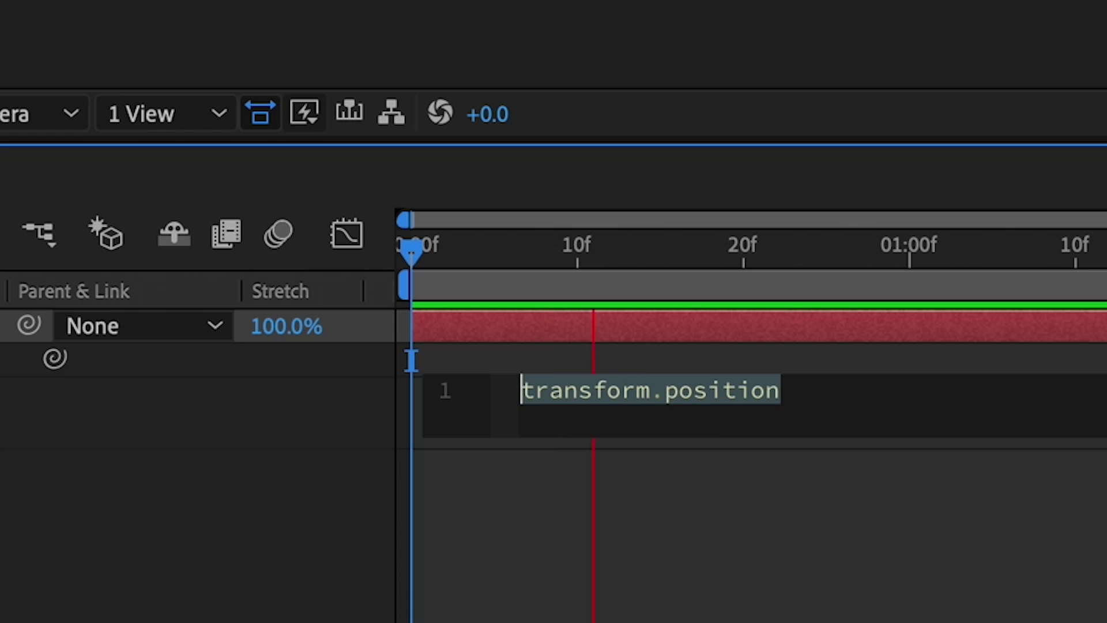
Replace transform.position with a wiggle( expression.
type("wiggle(")
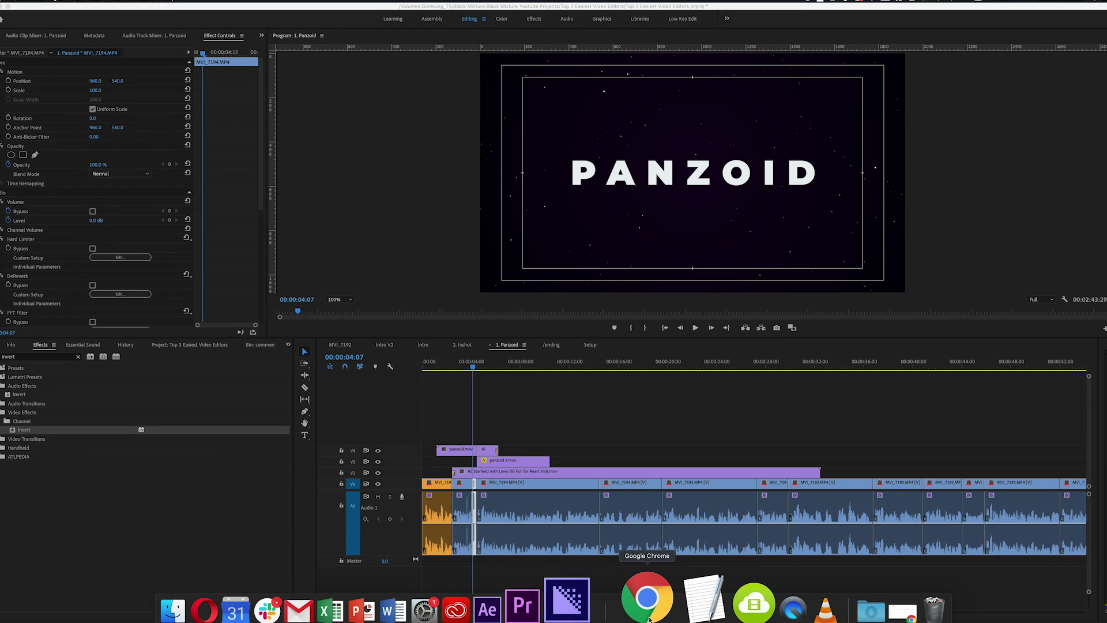
Return to Panzoid editing, load the first intro template and scrub through its animation.
left_click(647, 600)
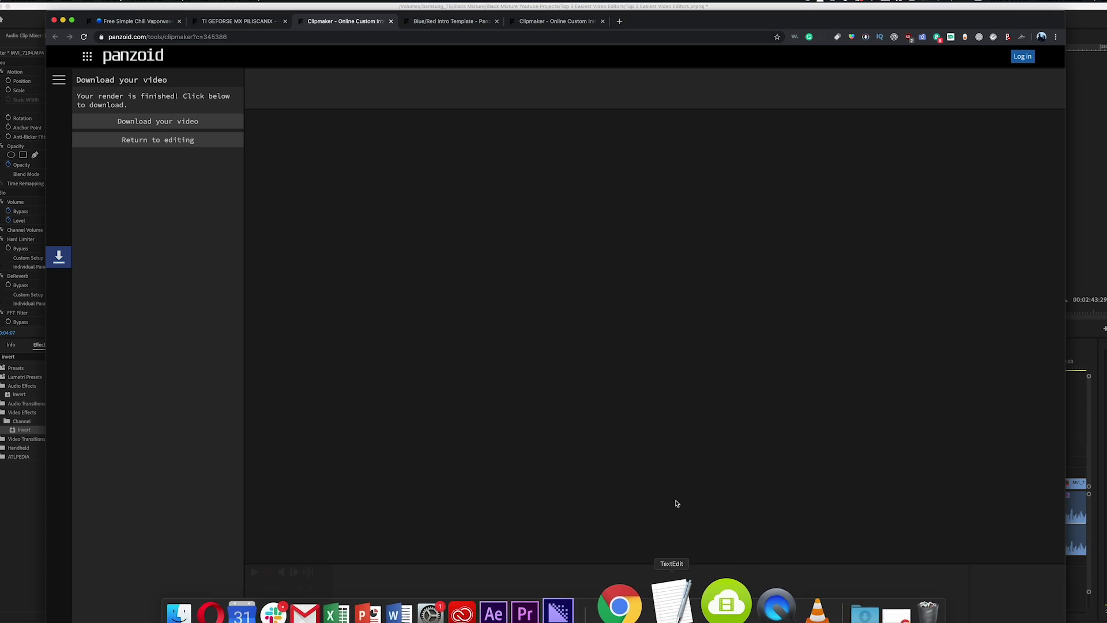
left_click(130, 141)
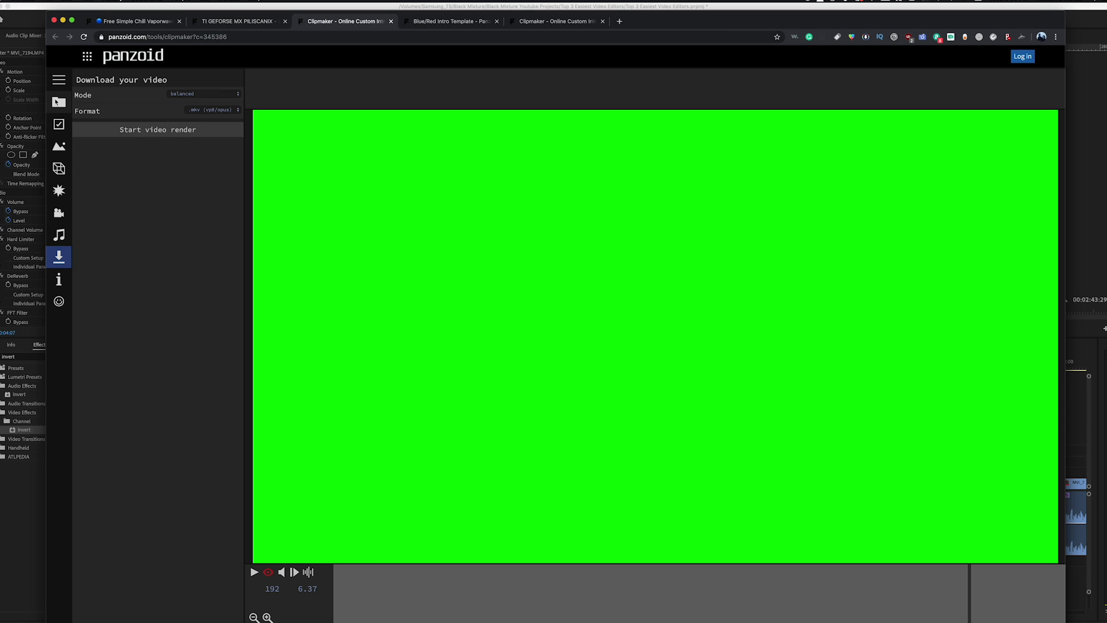
left_click(59, 101)
left_click(143, 192)
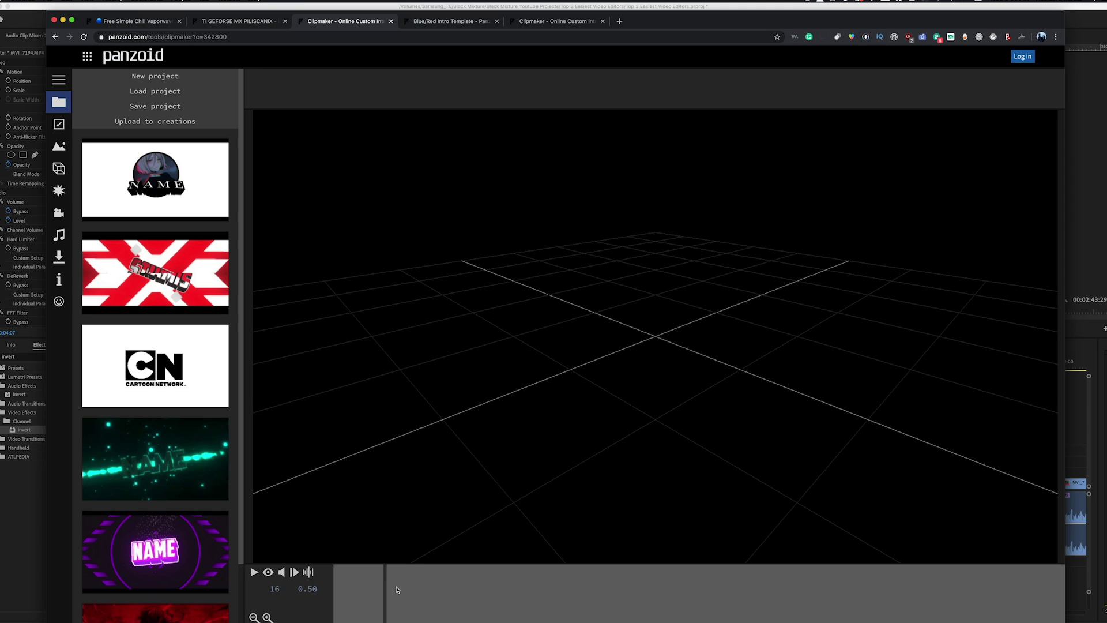
left_click_drag(397, 589, 540, 578)
left_click(608, 574)
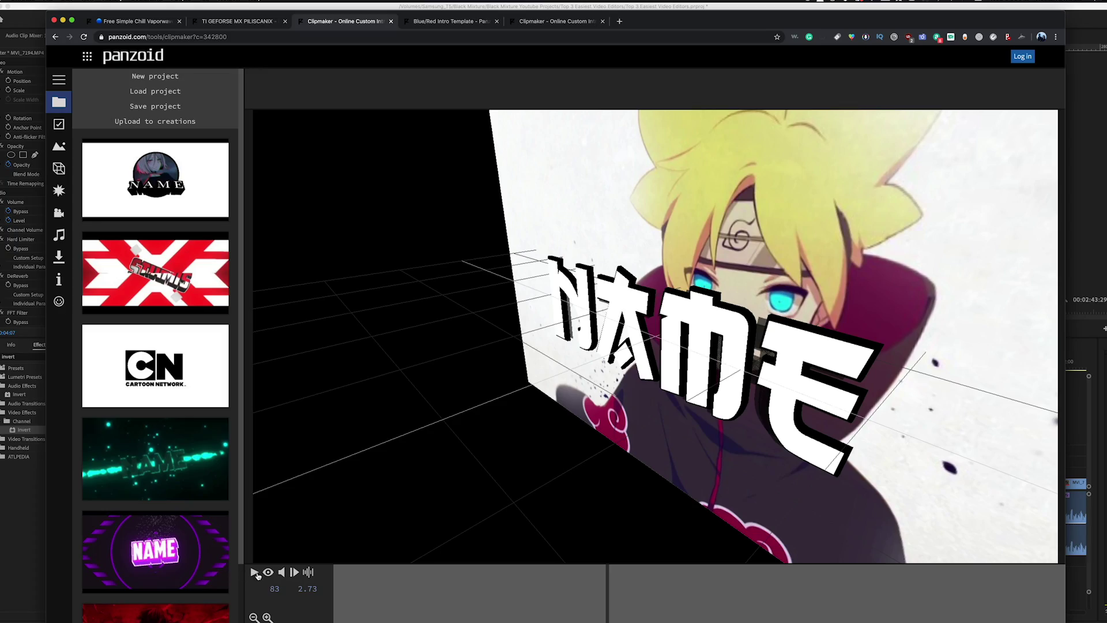
Play the anime 'NAME' template's animation.
left_click(255, 572)
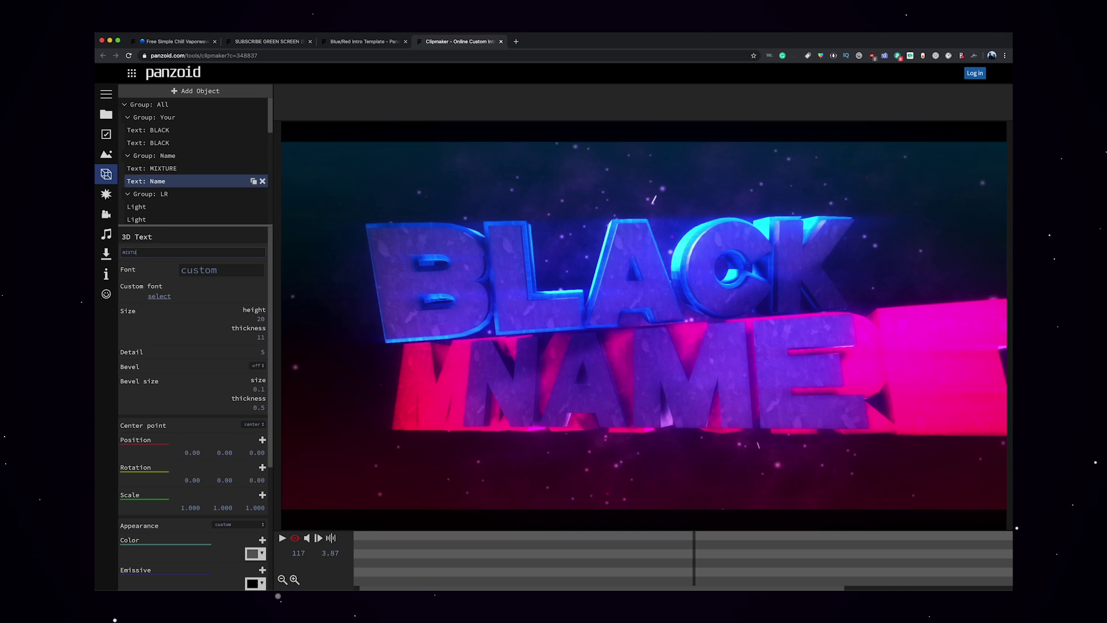
Confirm MIXTURE as the second text line, preview it, and bring up the download options.
key("Return")
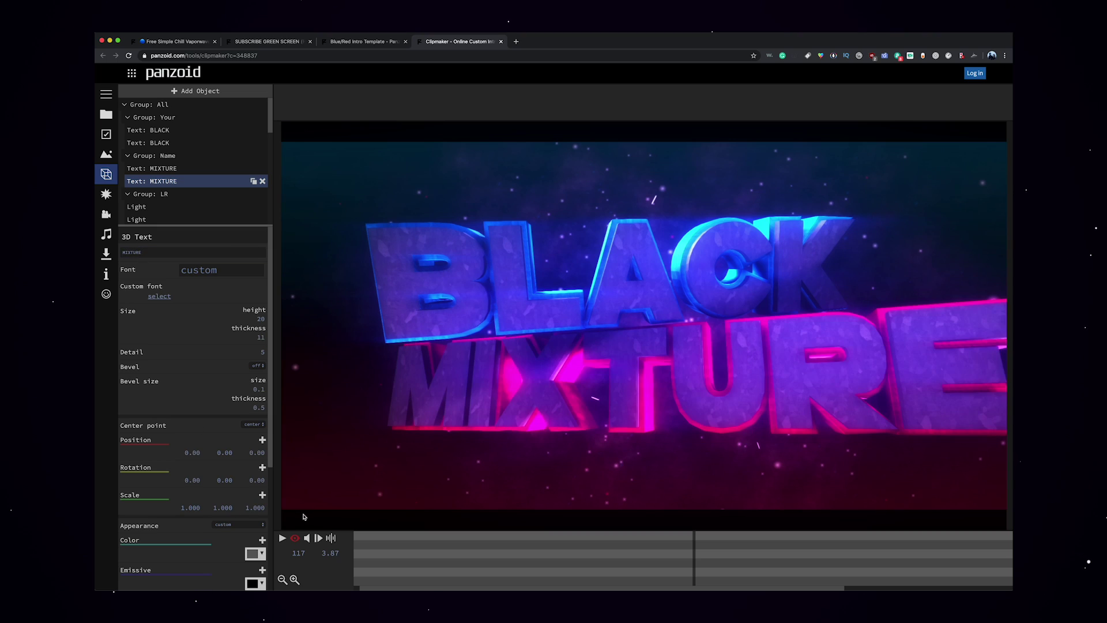
left_click(282, 543)
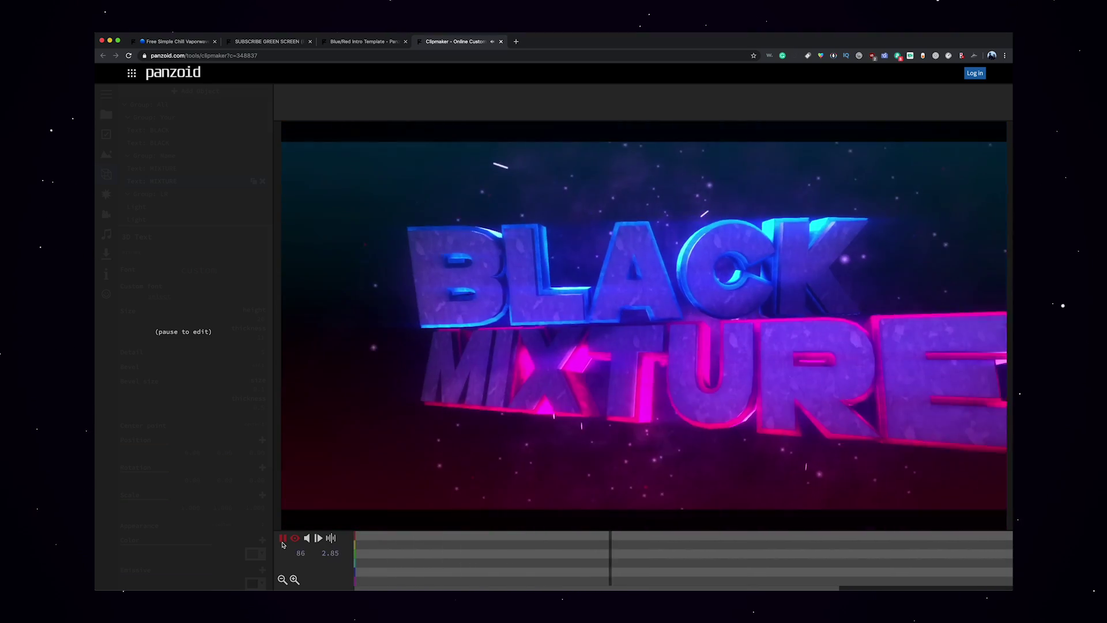
left_click(282, 542)
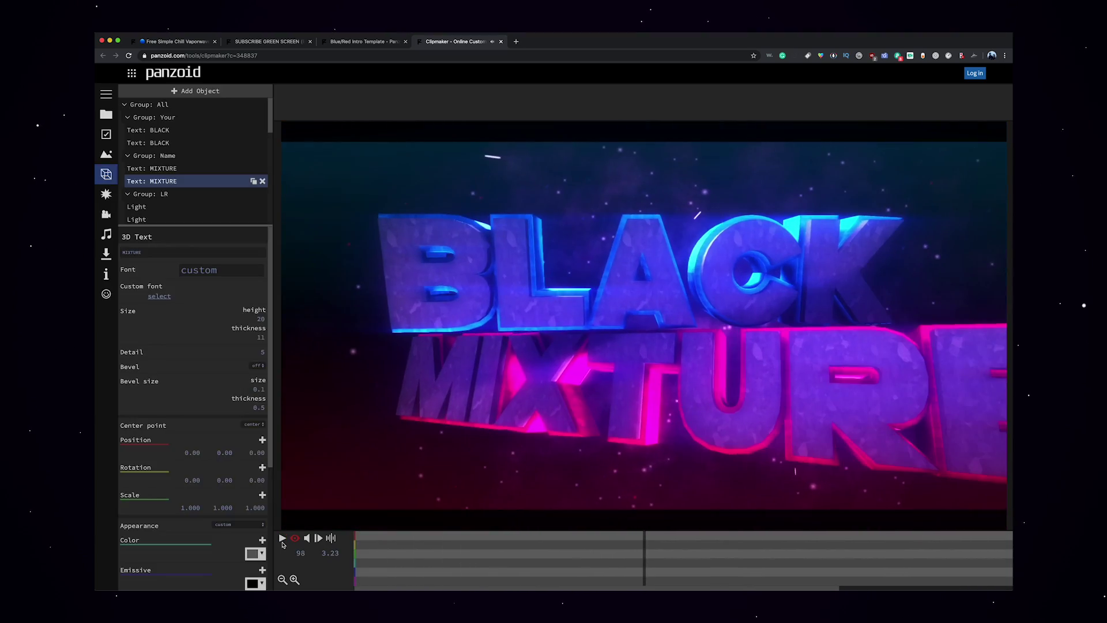
left_click(107, 256)
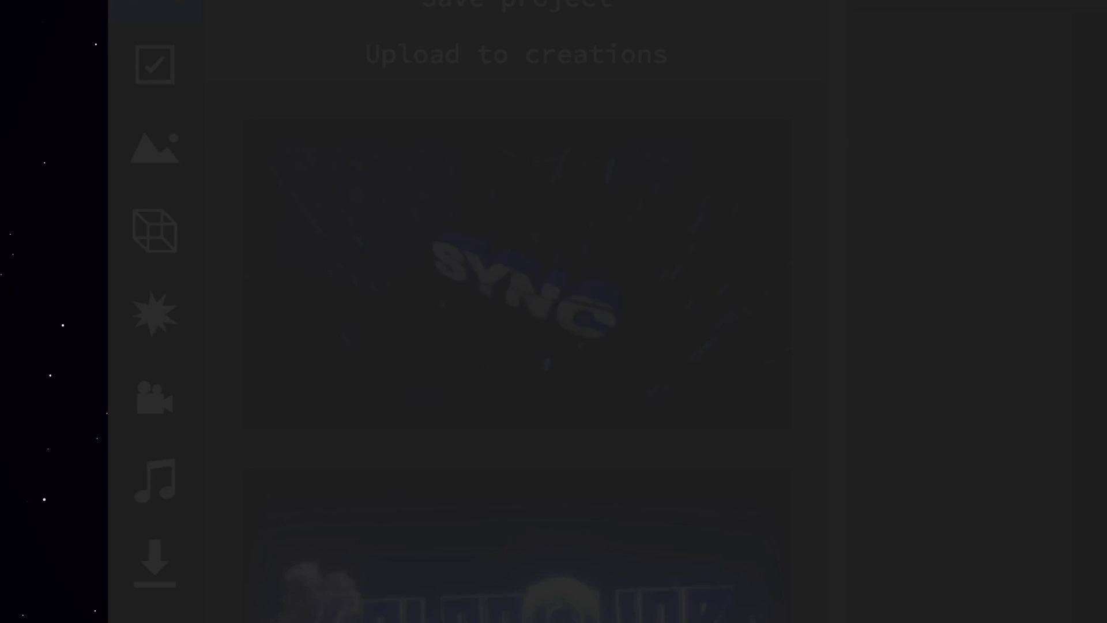
Open the particle text template and change its Text layers to Black Mixture.
left_click(155, 148)
left_click(158, 237)
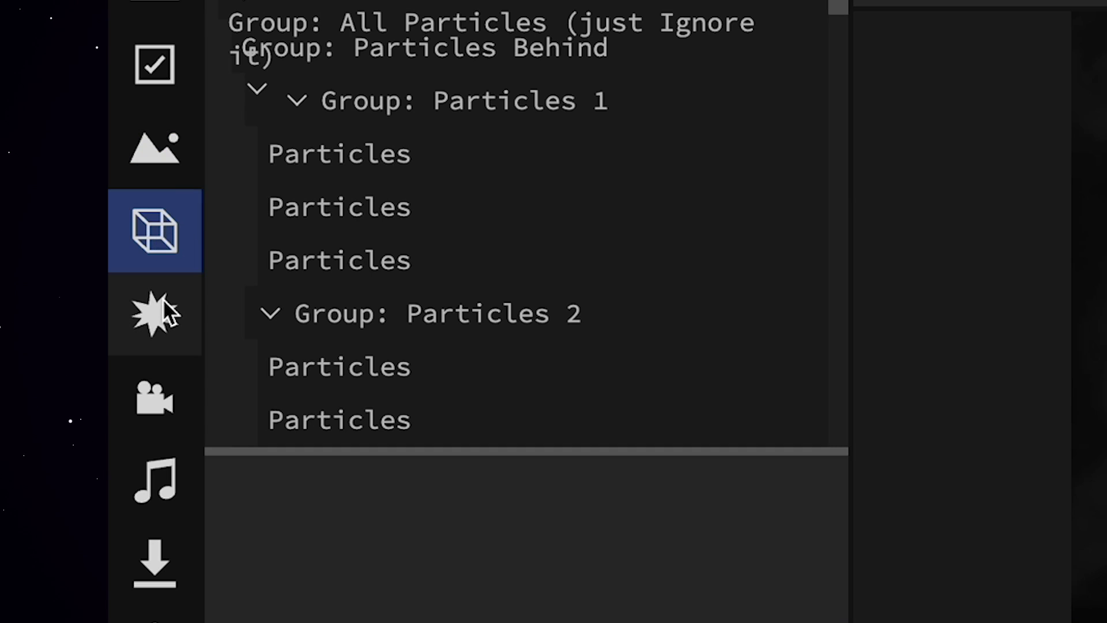
scroll(294, 225, "down", 2)
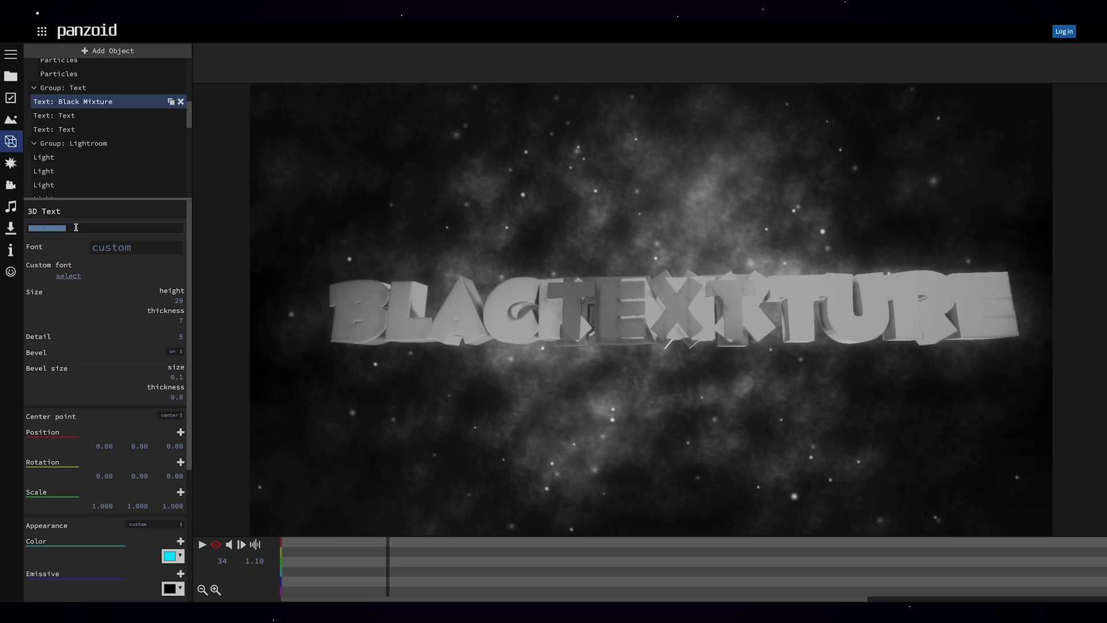
key("Up")
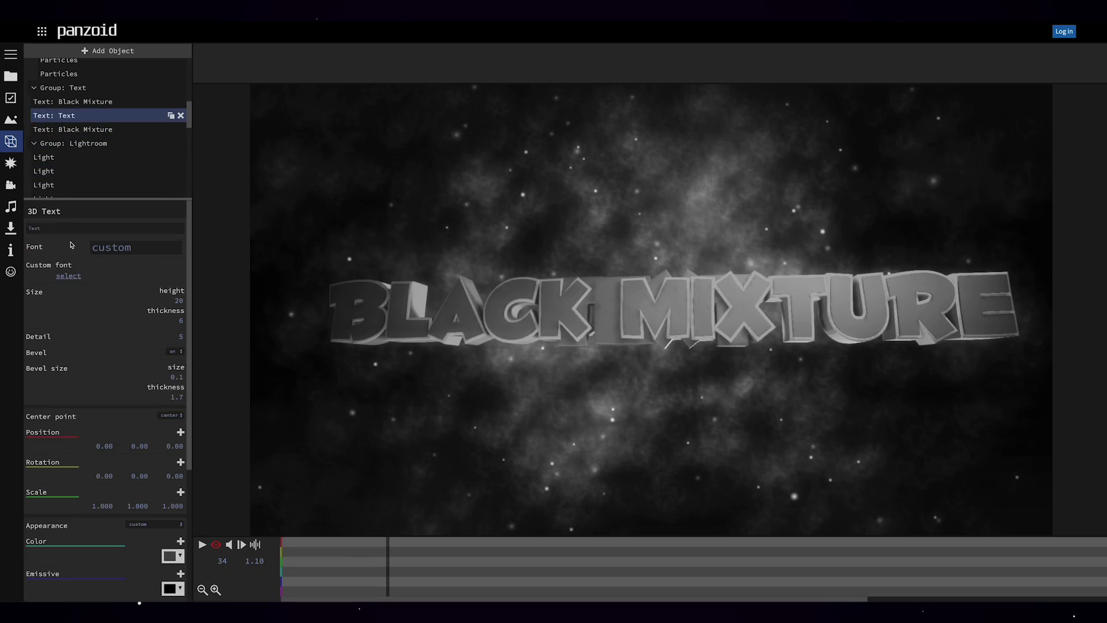
key("space")
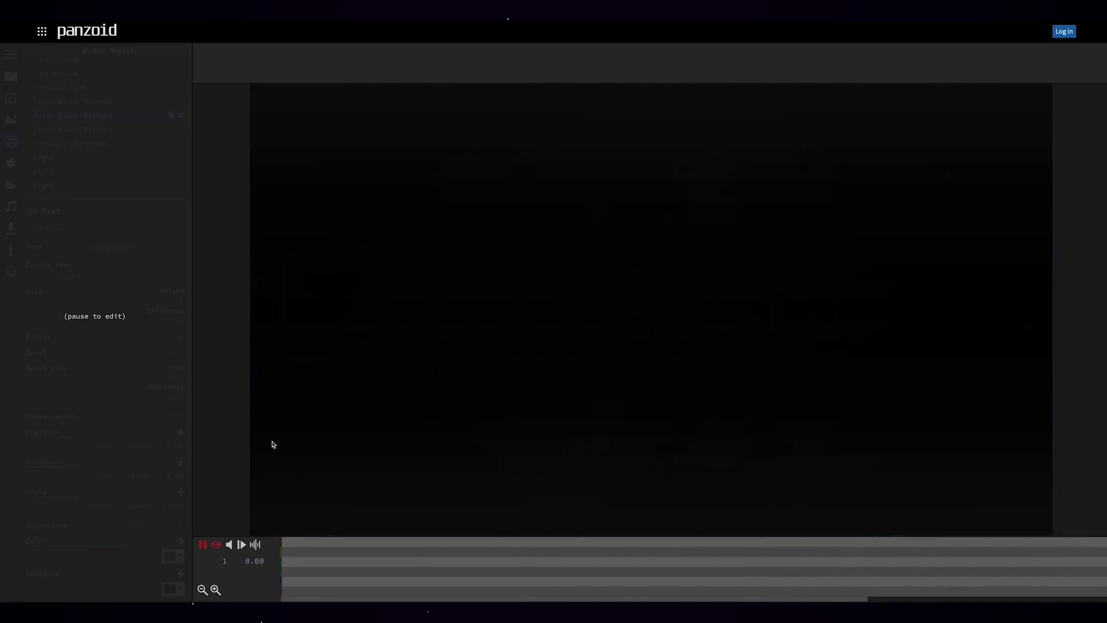
Scale the Group: Text to 0.744 and replay the animation.
left_click(406, 566)
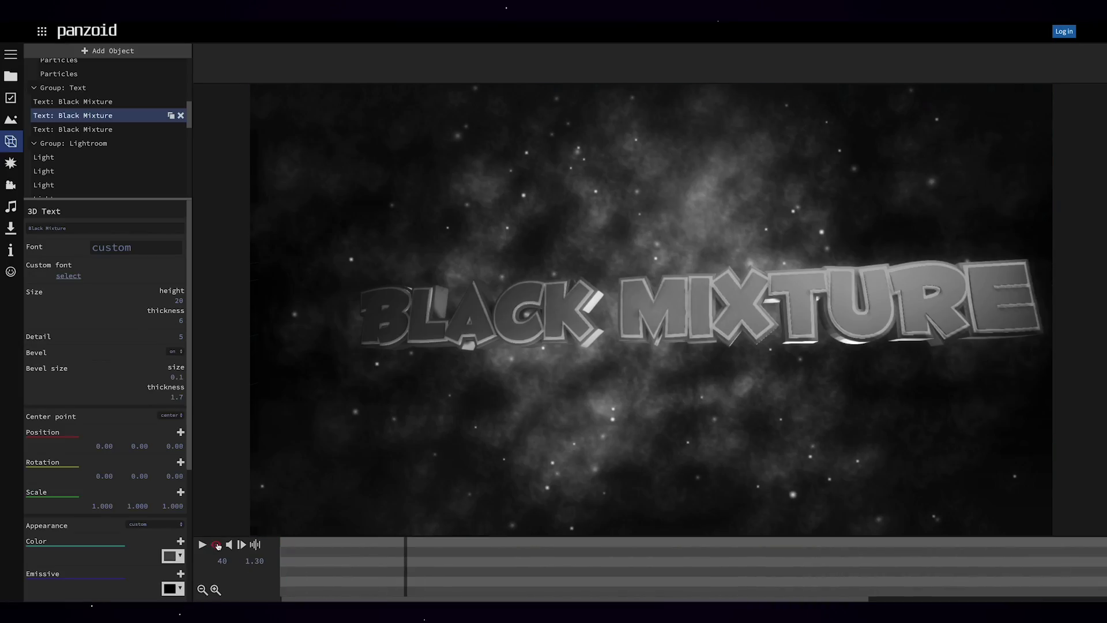
left_click(82, 89)
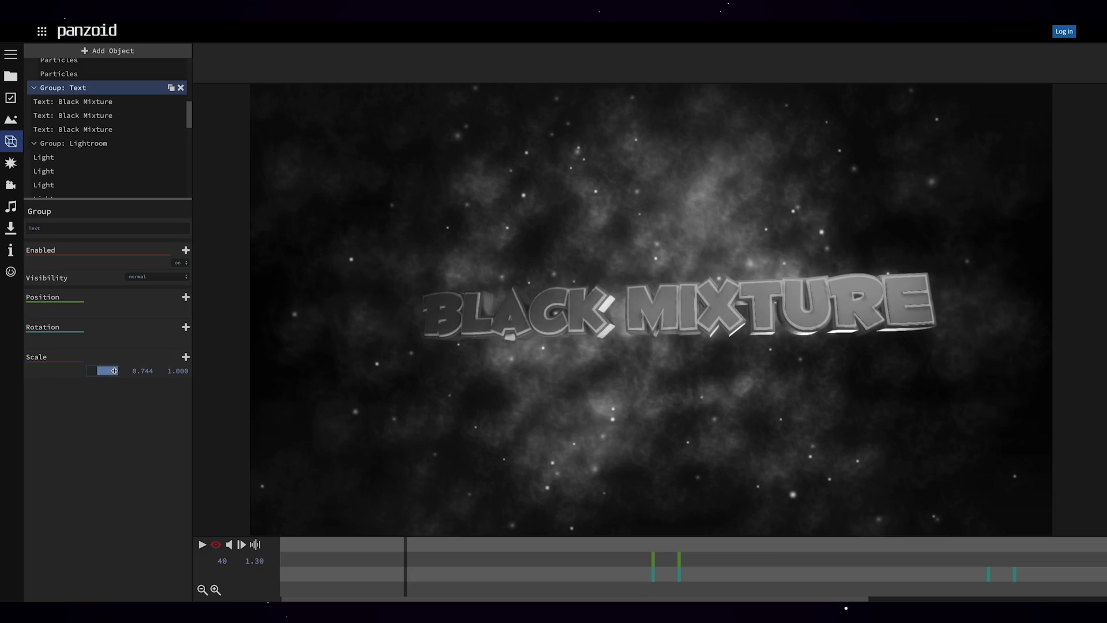
key("space")
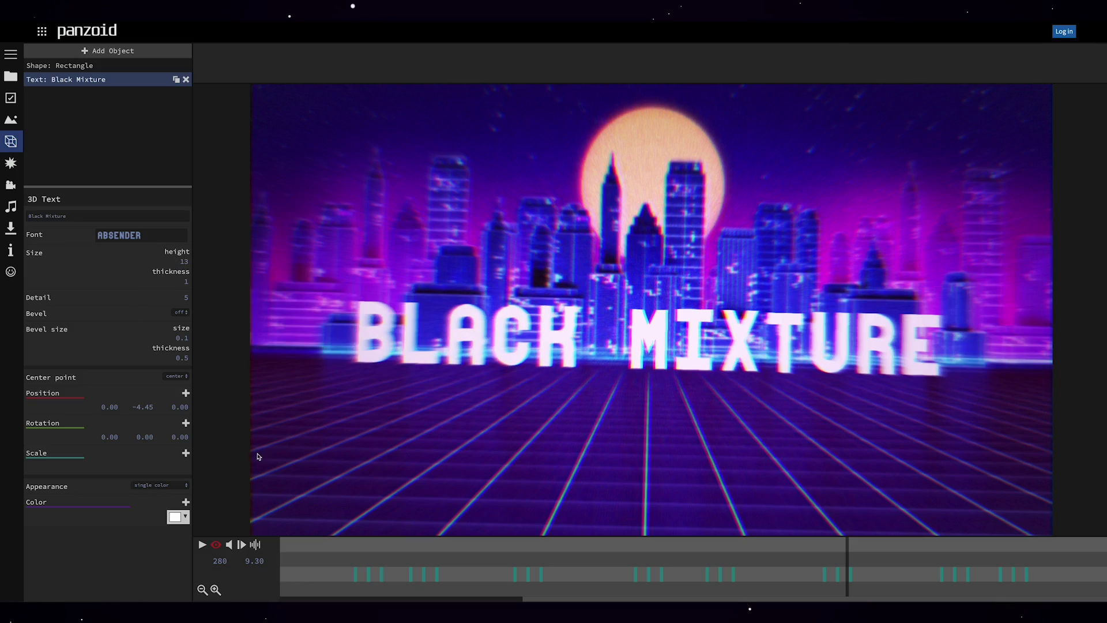
Play the retro city BLACK MIXTURE intro.
left_click(203, 544)
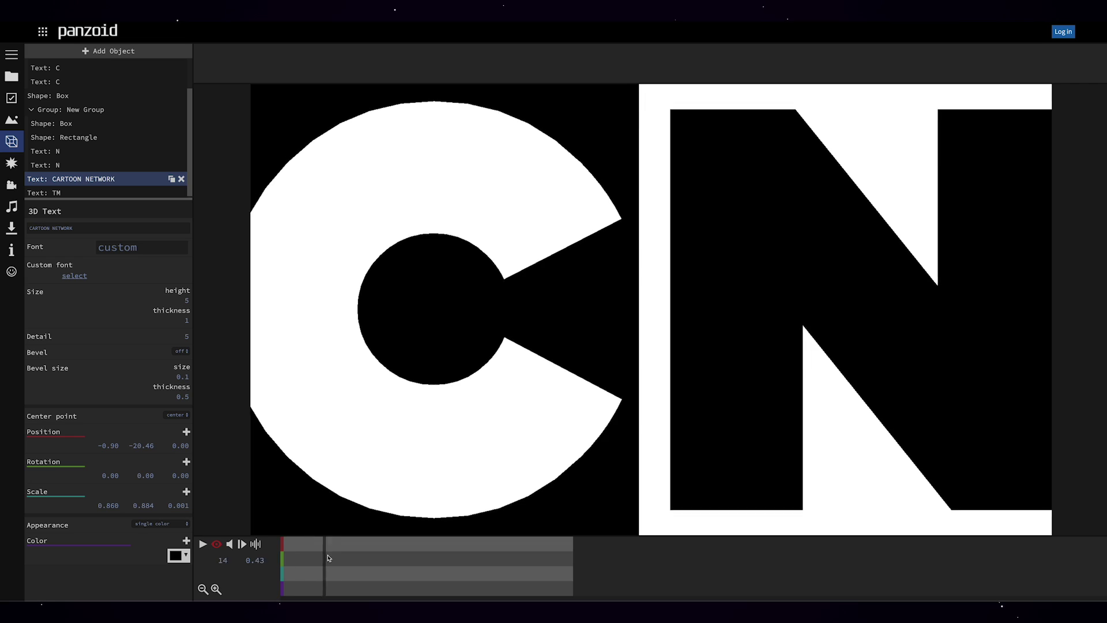
Play the CN-style logo intro, then select its C text and the second BLACK text layer.
key("space")
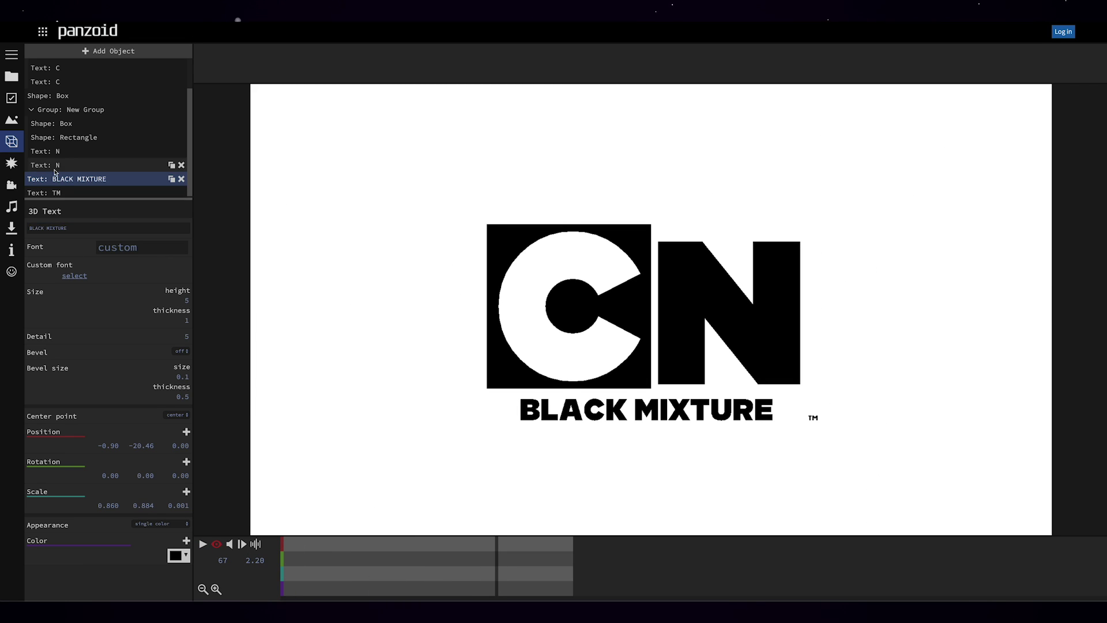
scroll(64, 116, "up", 1)
left_click(57, 107)
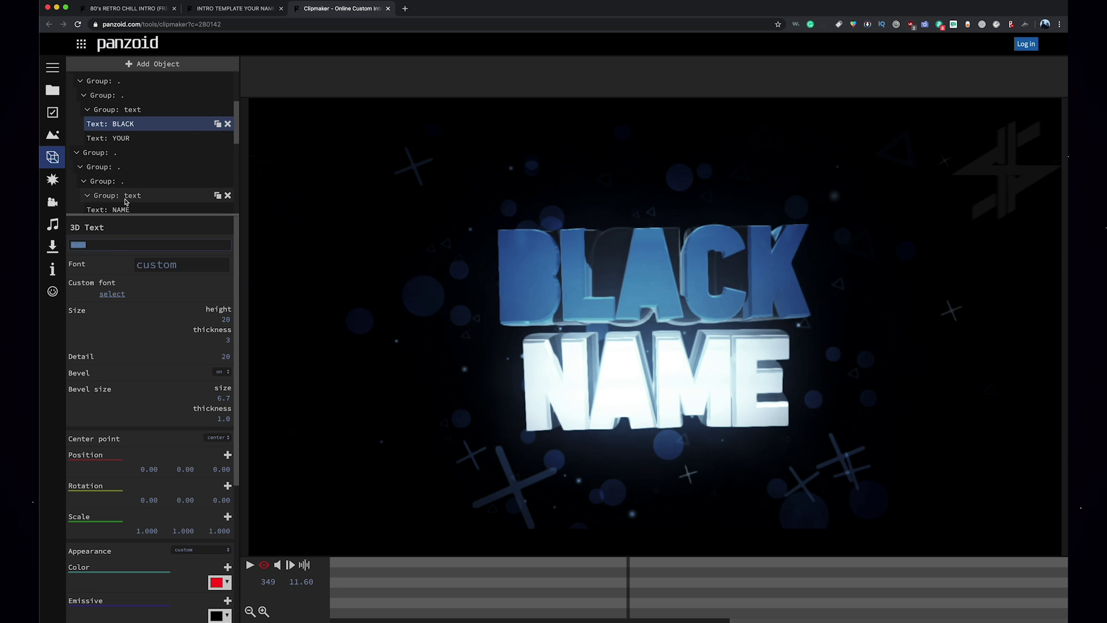
left_click(109, 209)
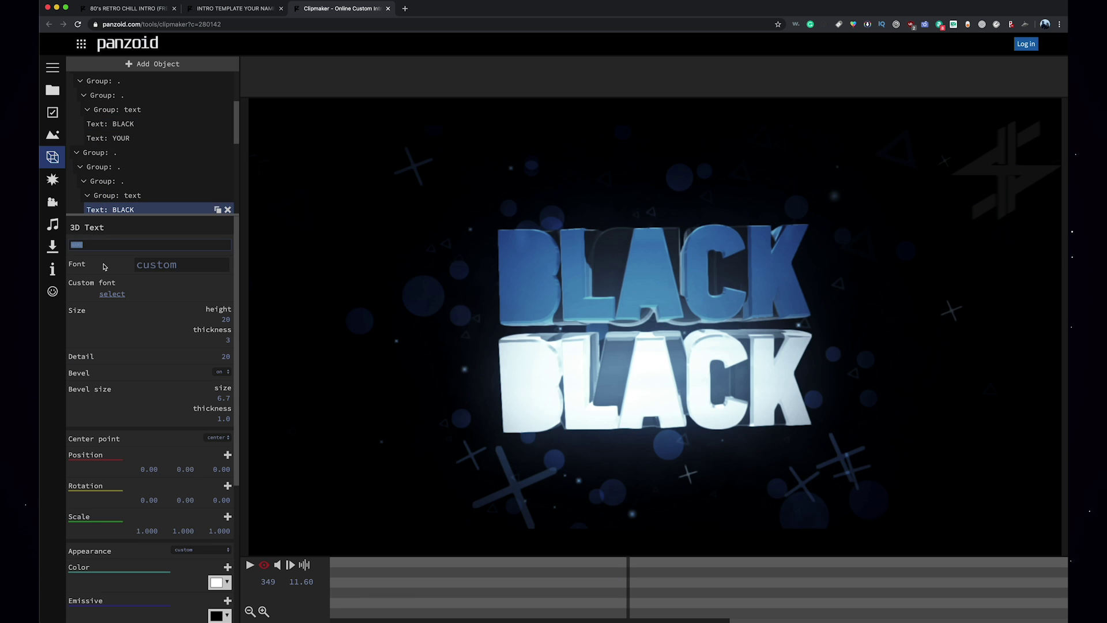
Give the top BLACK text layer a pale white colour and preview it at frame 326.
scroll(114, 212, "down", 1)
left_click_drag(638, 588, 599, 588)
scroll(149, 403, "down", 4)
left_click(216, 394)
left_click(365, 494)
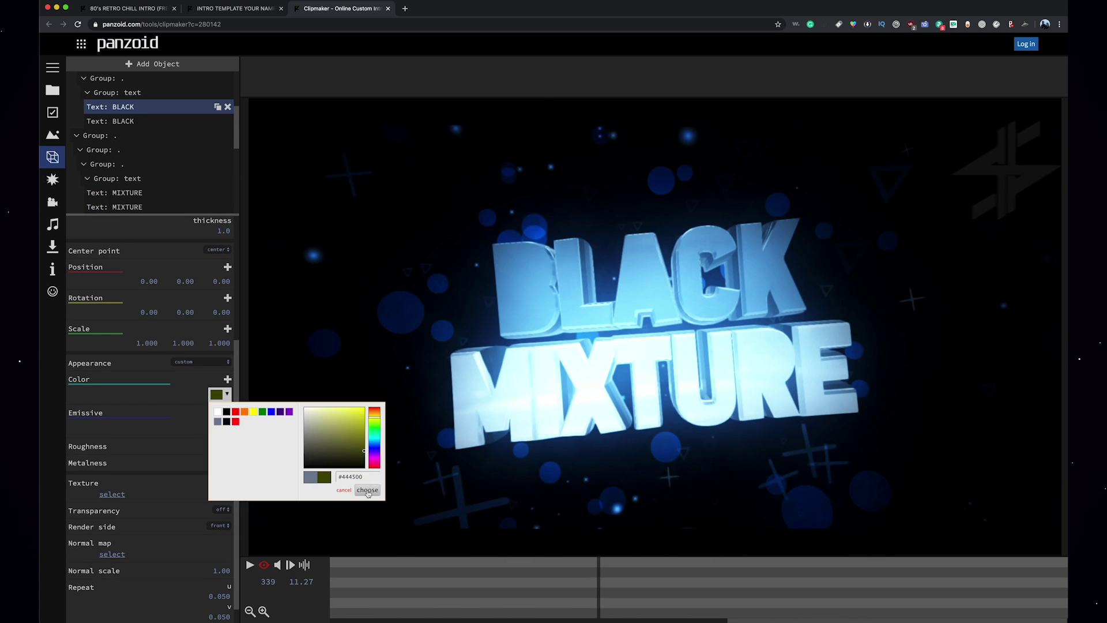
left_click(367, 491)
key("space")
left_click(587, 569)
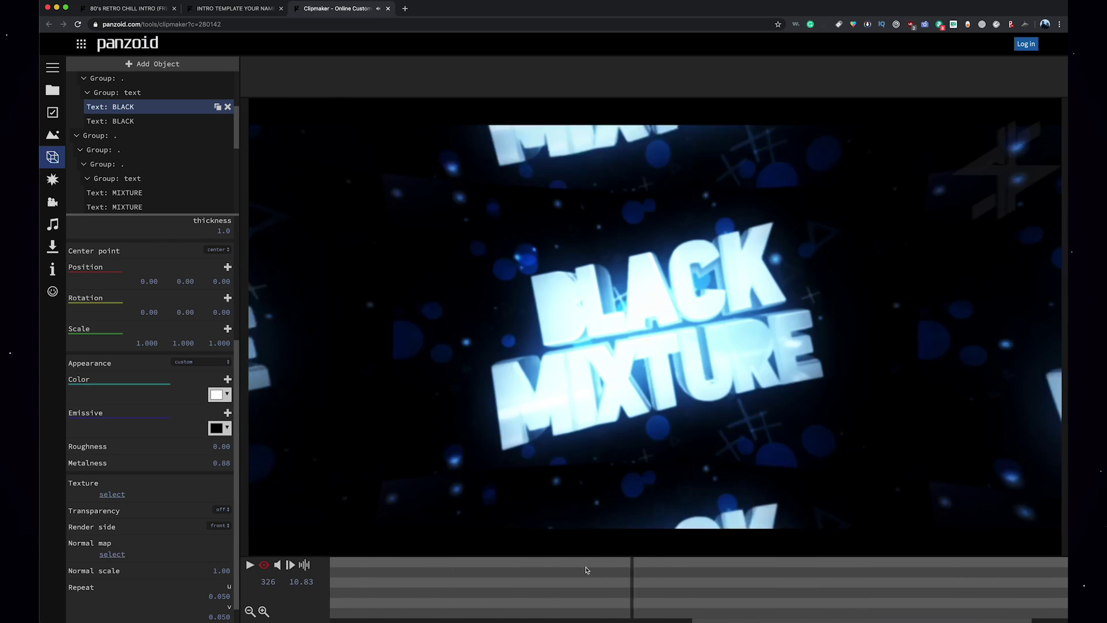
Leave the appearance and font settings unchanged, then play the finished intro.
left_click(202, 361)
left_click(115, 106)
left_click(112, 294)
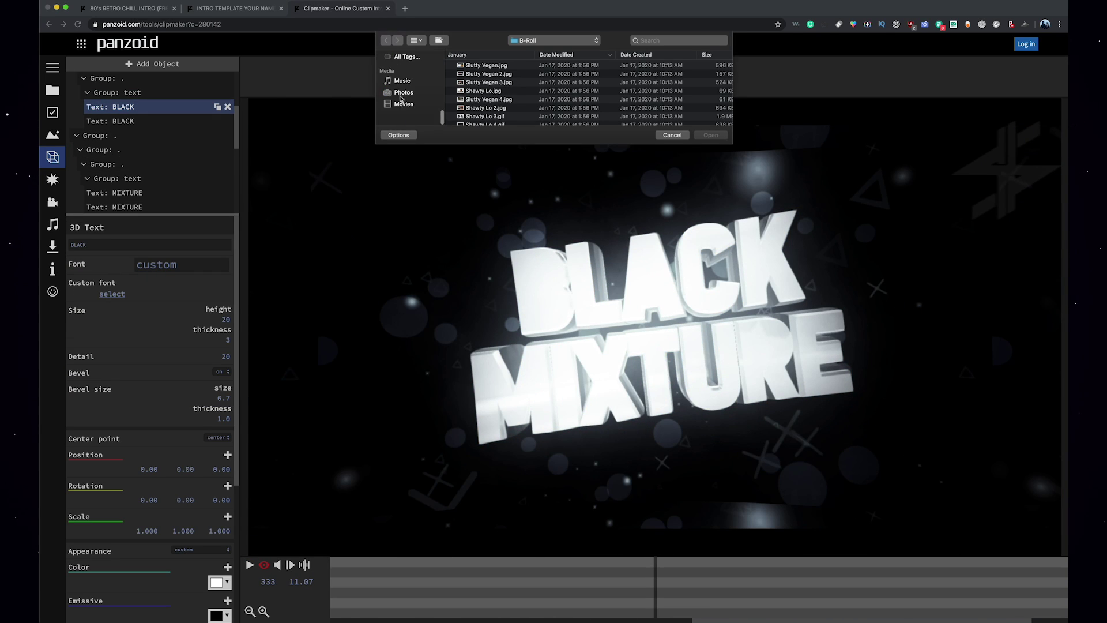
key("Escape")
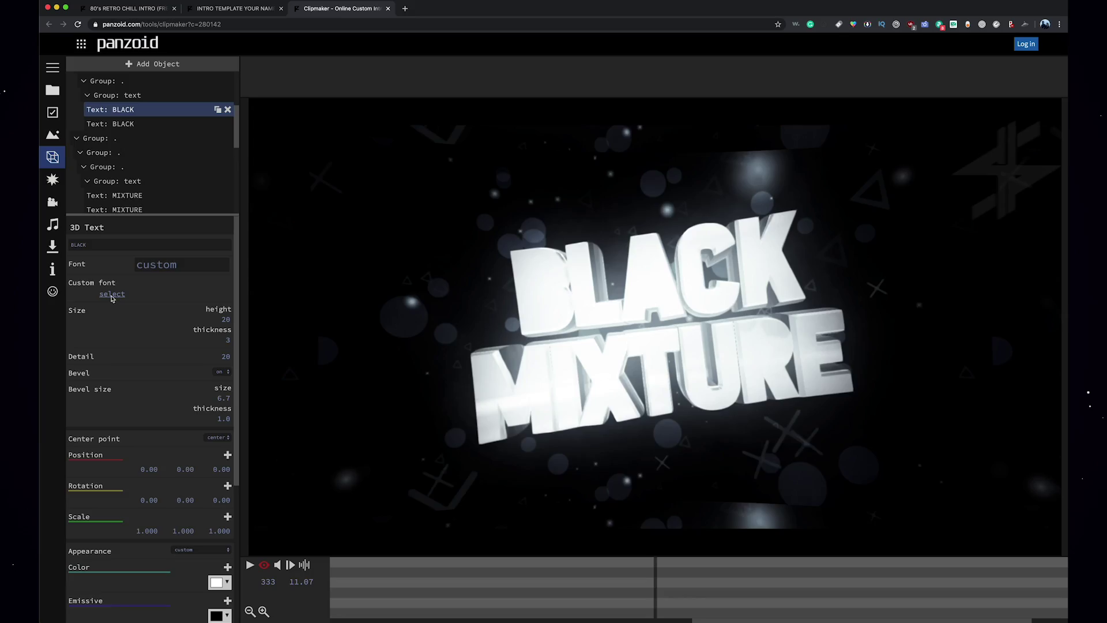
left_click(250, 566)
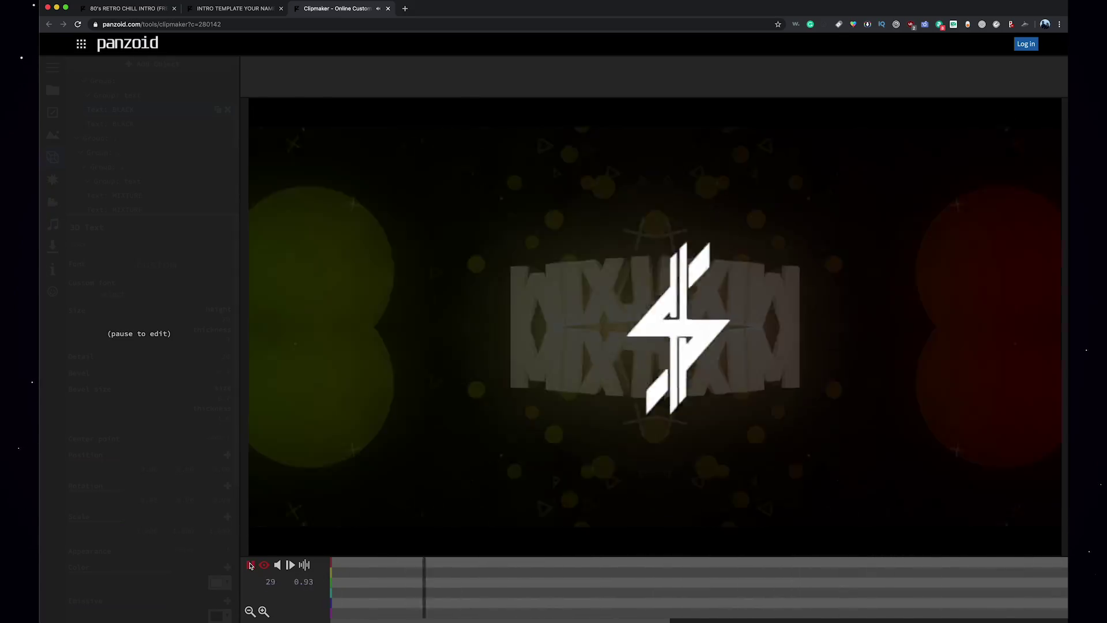
left_click(251, 565)
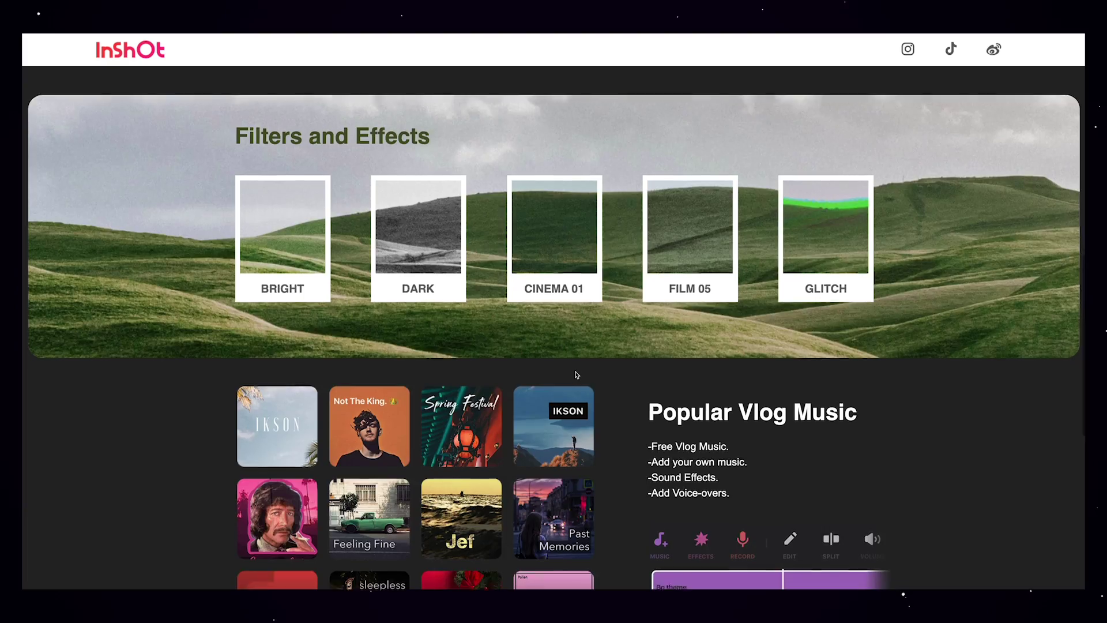
scroll(576, 374, "down", 4)
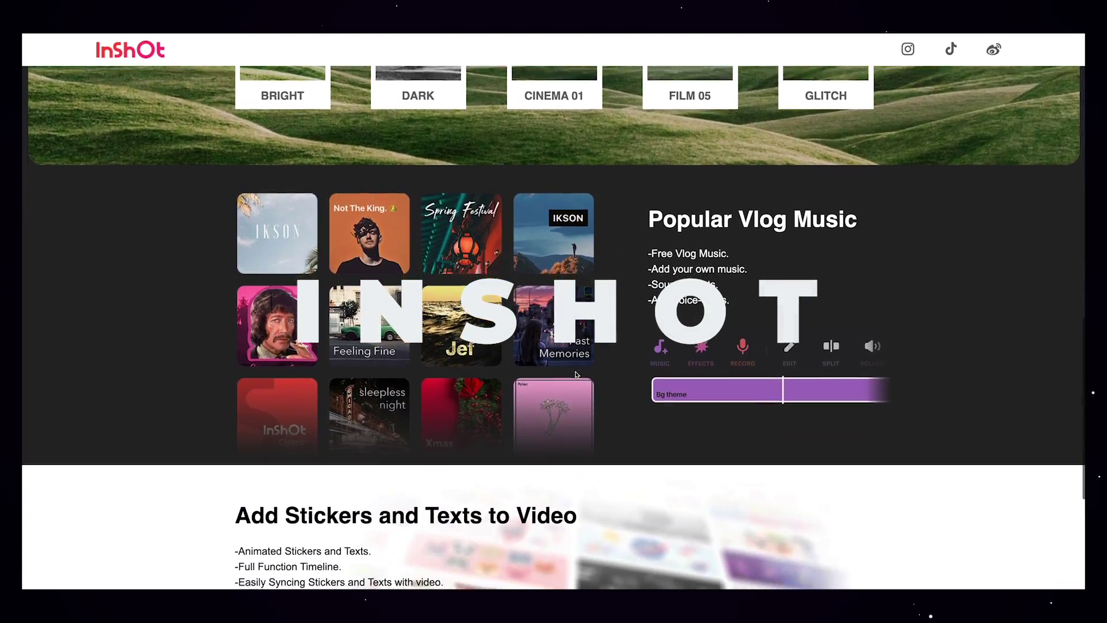
scroll(575, 374, "down", 1)
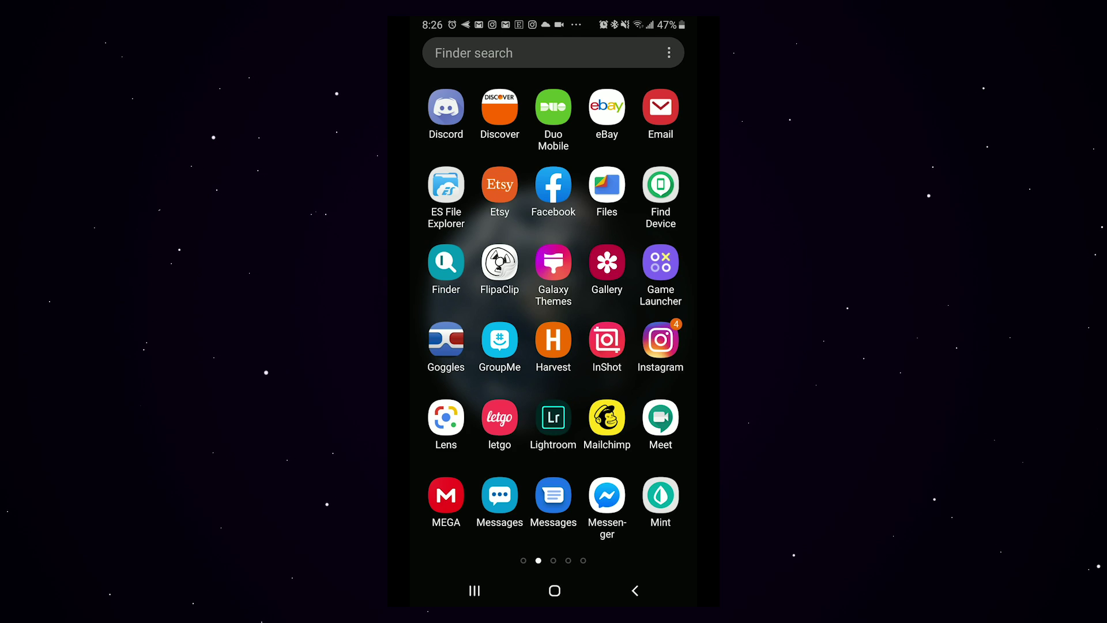
Launch InShot and start a new Video project.
left_click(606, 341)
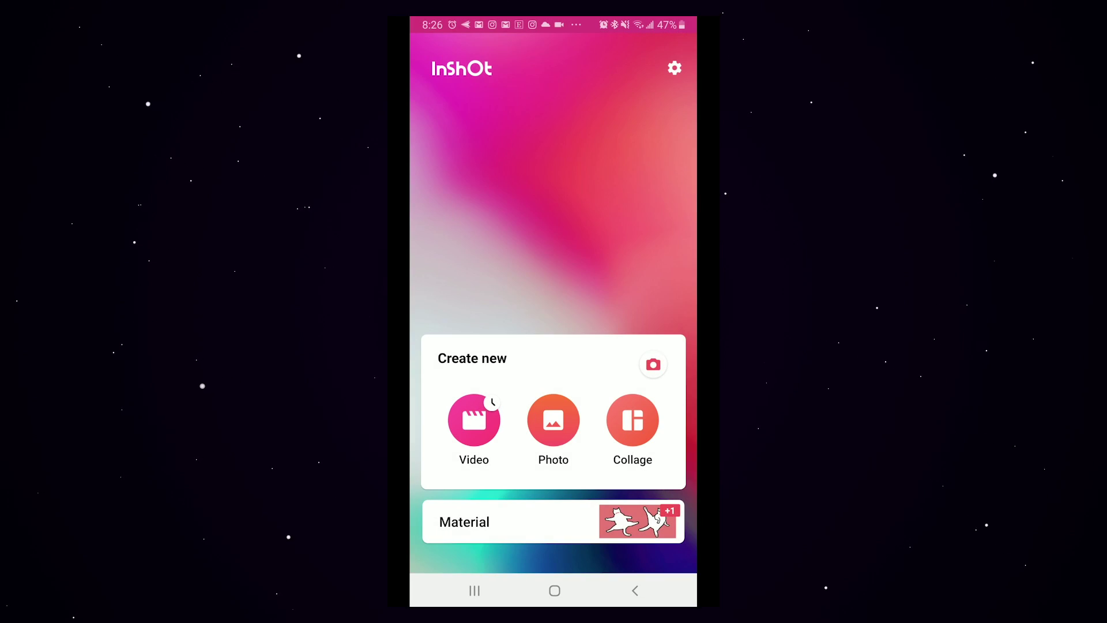
left_click(474, 420)
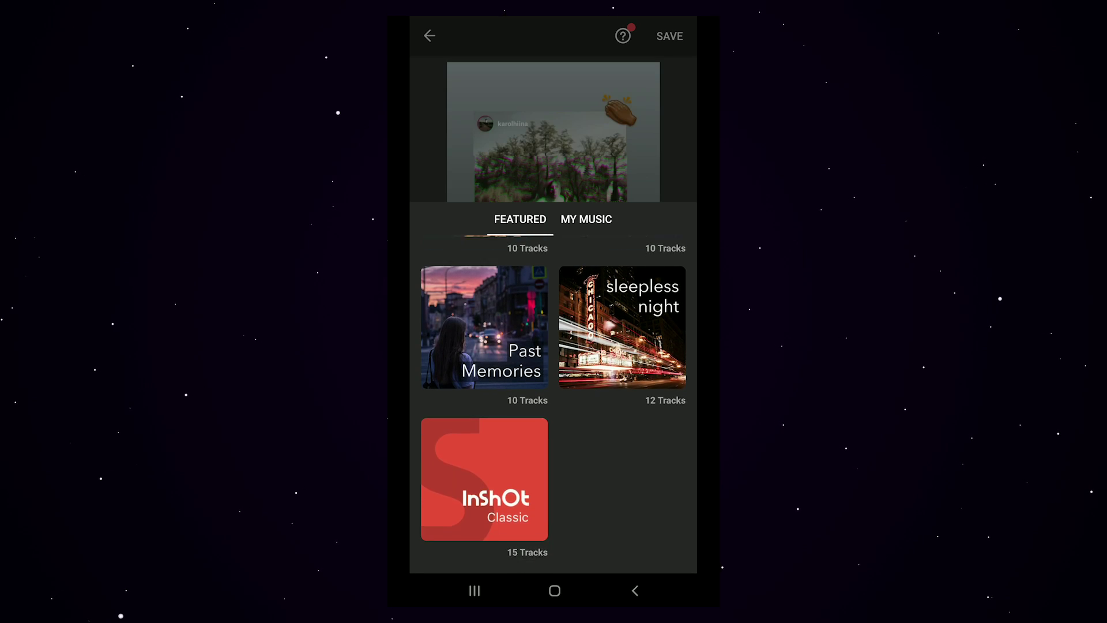
Open the Not The King. playlist, then scroll the Sticker Shop's pack list.
scroll(554, 404, "up", 5)
left_click(622, 308)
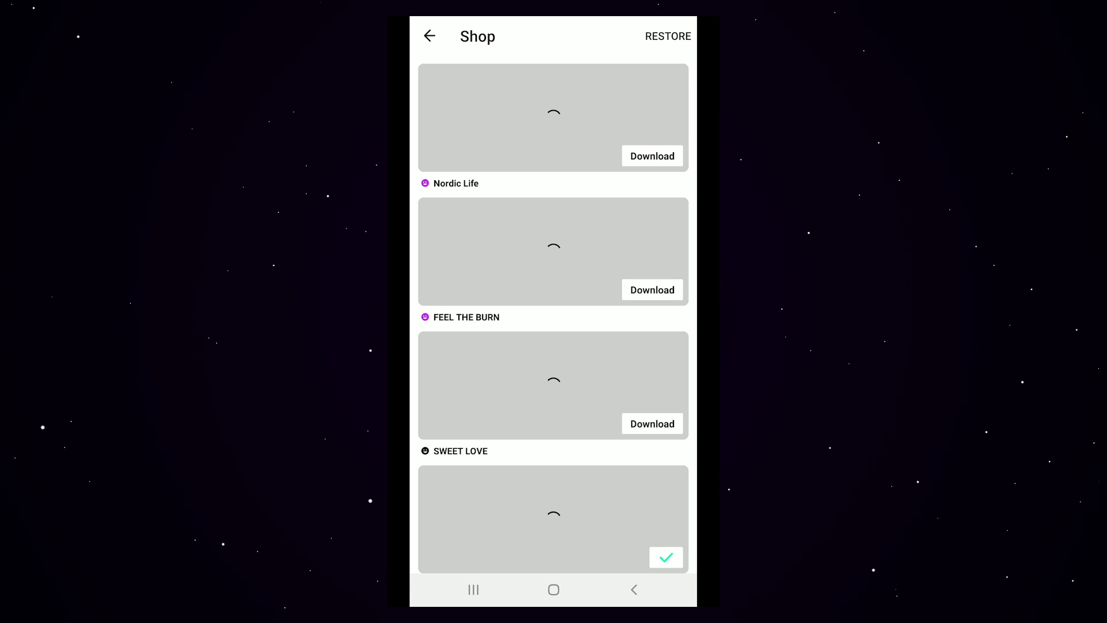
scroll(553, 312, "down", 6)
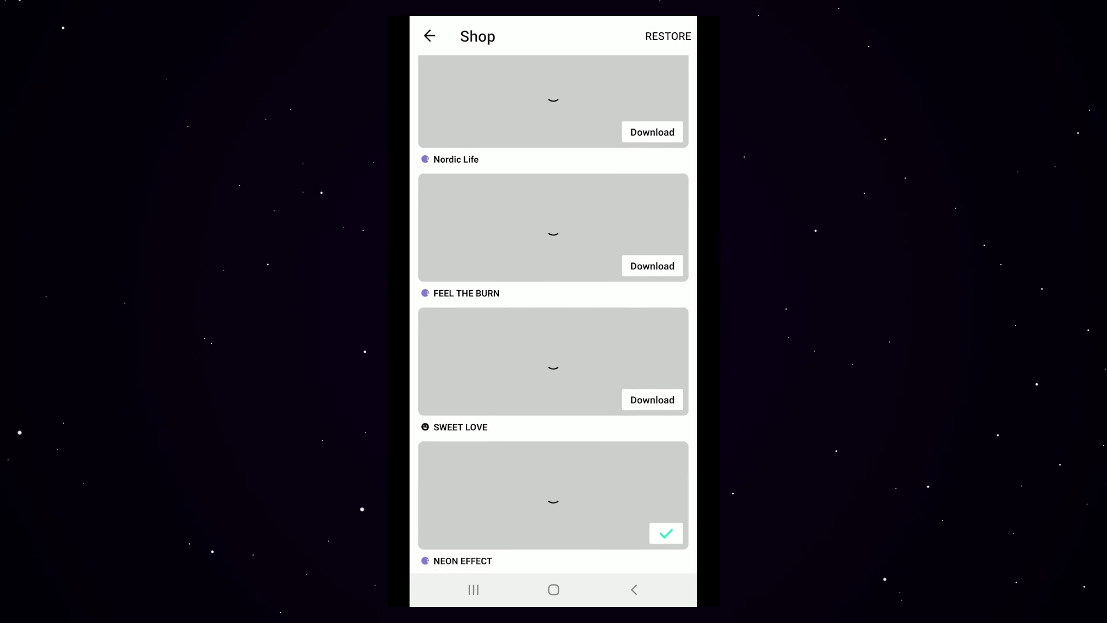
Scroll to the Lineart pack, preview it, and close the preview.
scroll(553, 312, "down", 5)
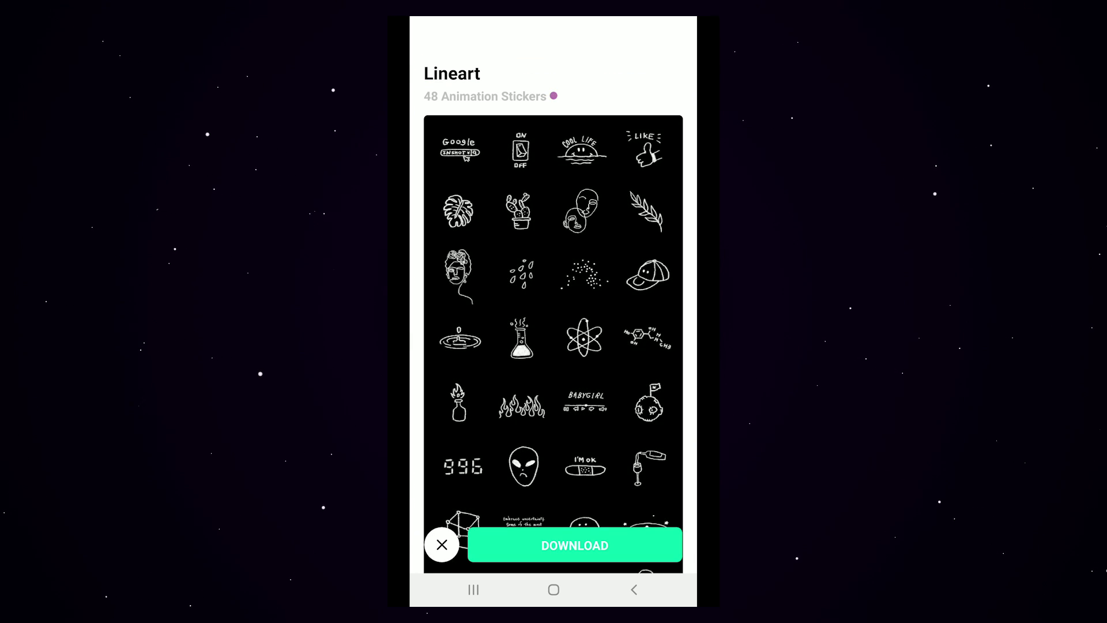
key("Escape")
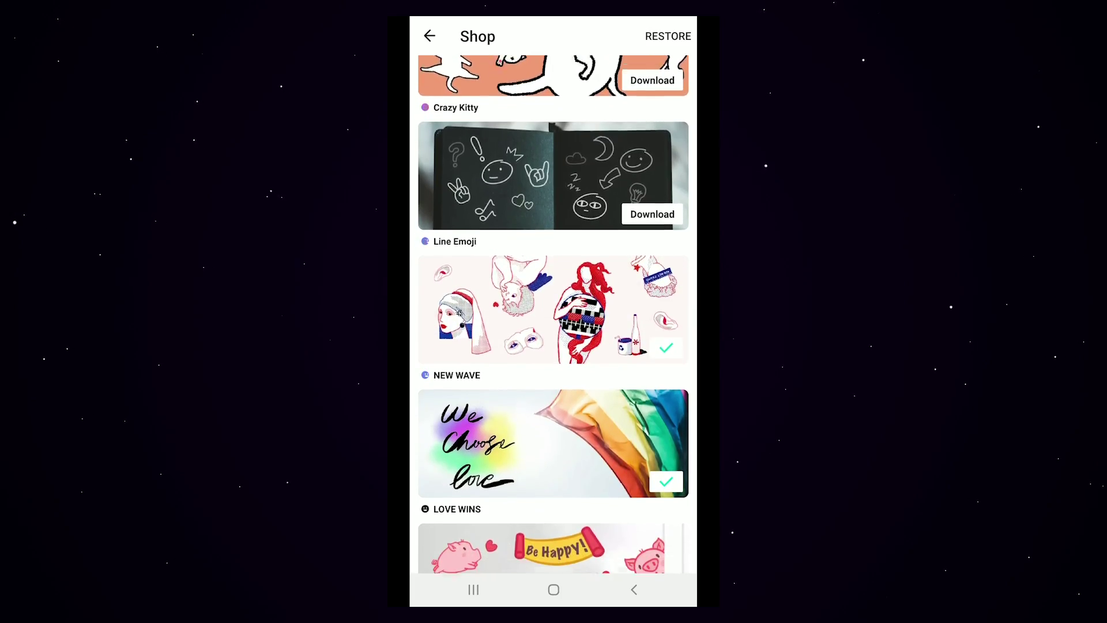
scroll(554, 311, "down", 2)
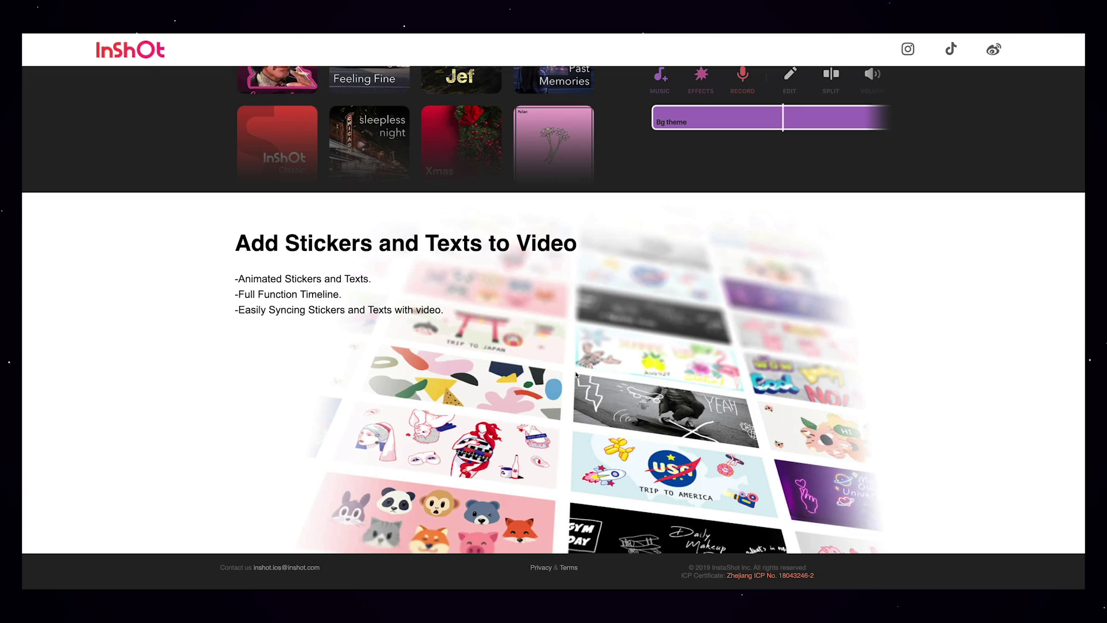
Add the 9.mp4 green-screen clip to the timeline as an overlay.
scroll(576, 374, "up", 15)
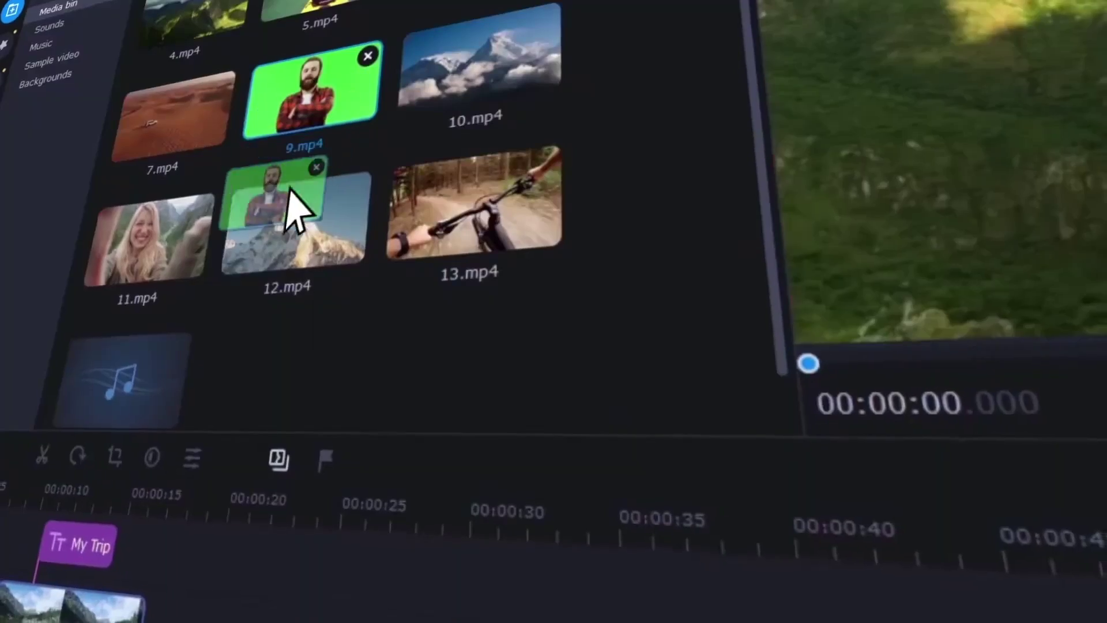
left_click_drag(287, 191, 329, 524)
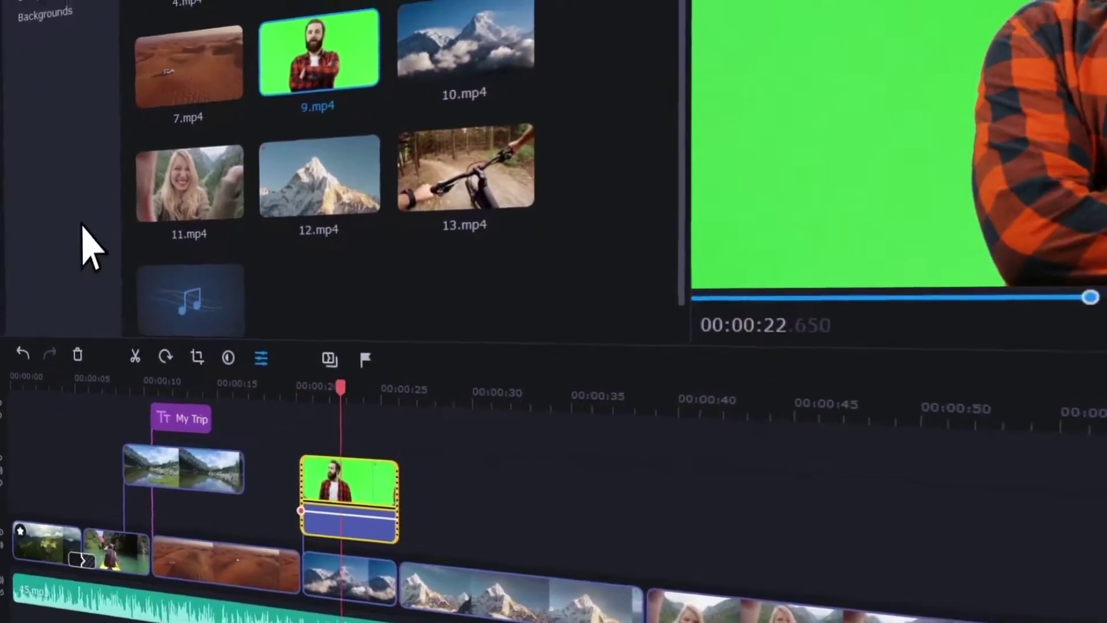
Key out the overlay's green background with Chroma Key and place Moustache 1 on the woman's face.
left_click(34, 217)
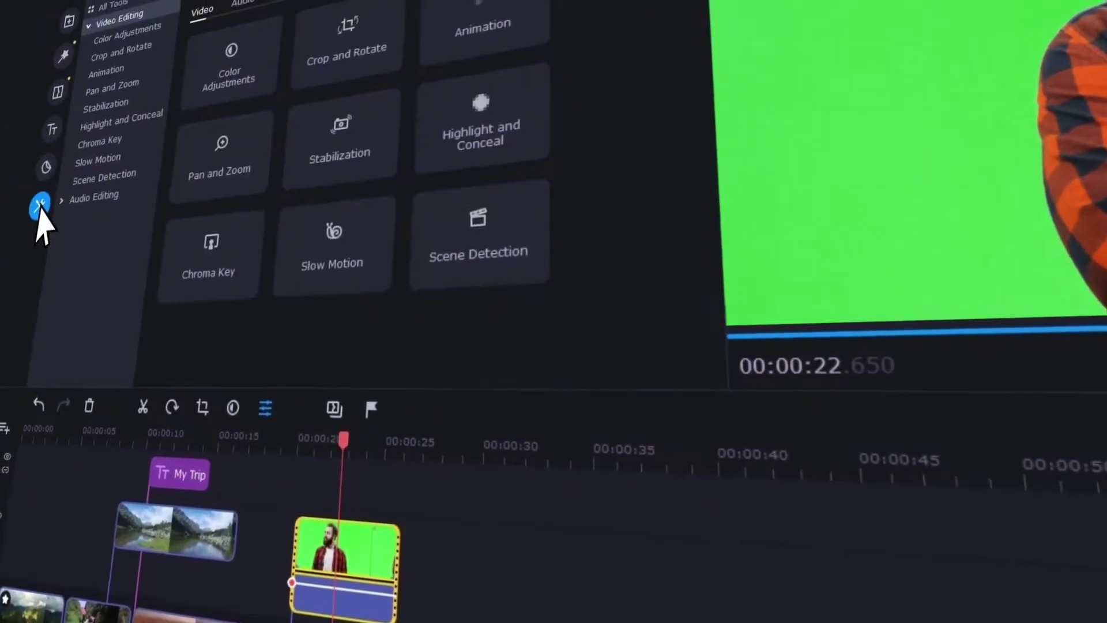
left_click(37, 168)
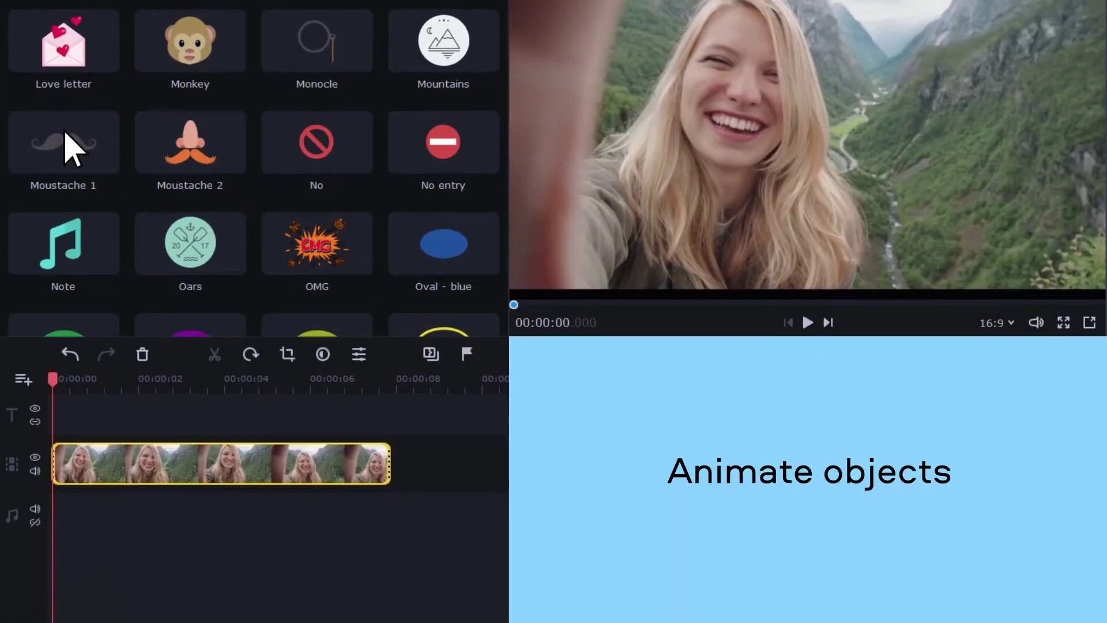
left_click_drag(65, 134, 937, 249)
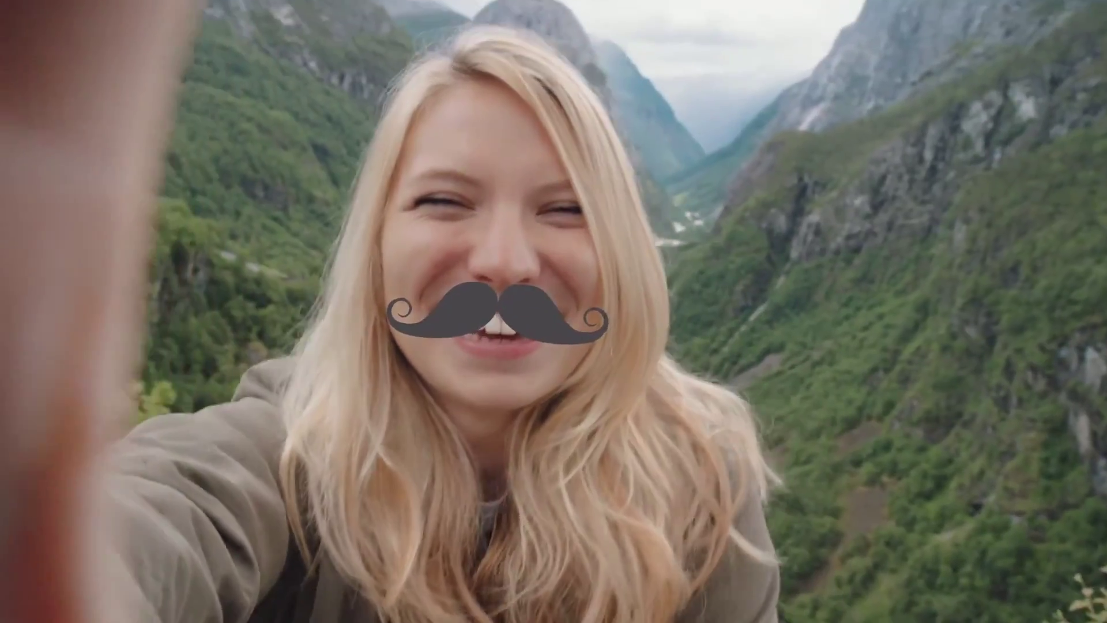
Apply the Vertigo filter and delete the motorcycle clip near the 3-second mark.
left_click_drag(62, 144, 328, 506)
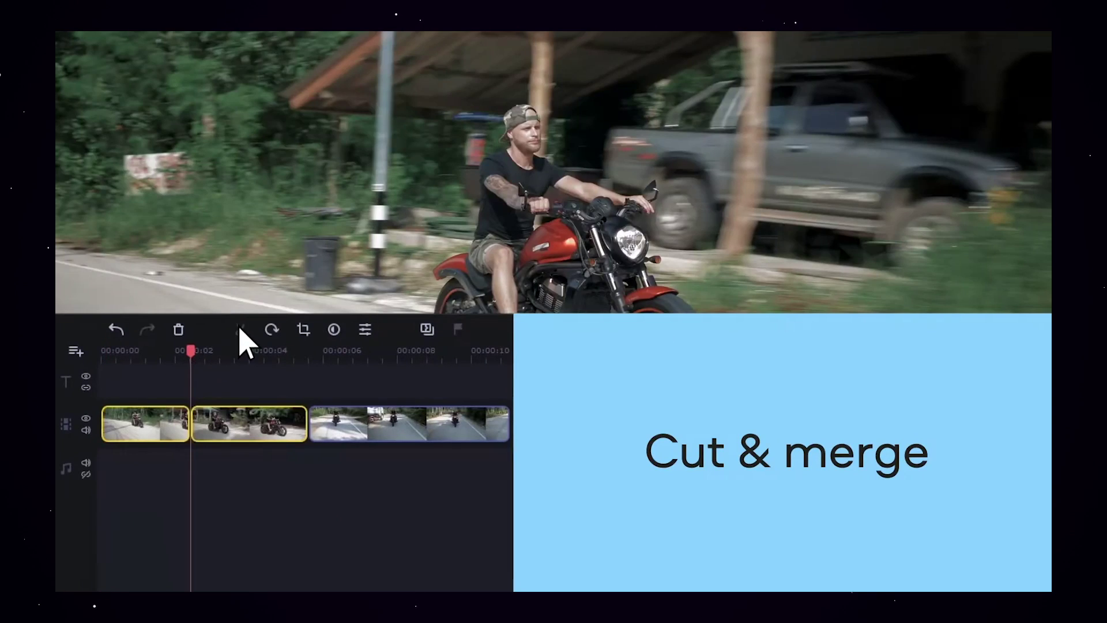
left_click(224, 353)
left_click(179, 331)
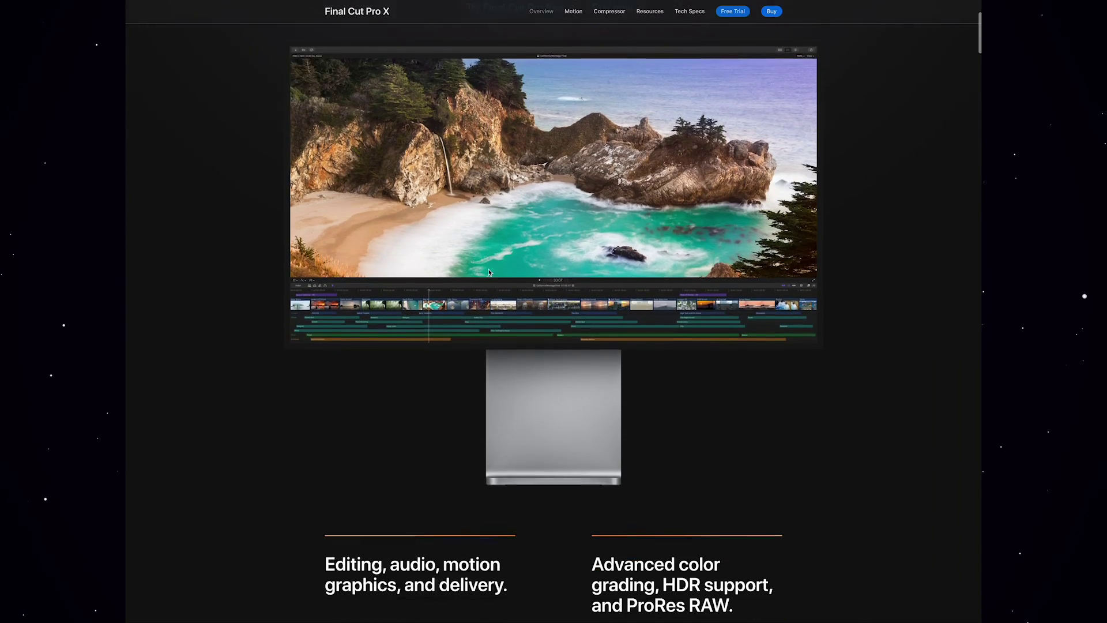
scroll(489, 271, "down", 5)
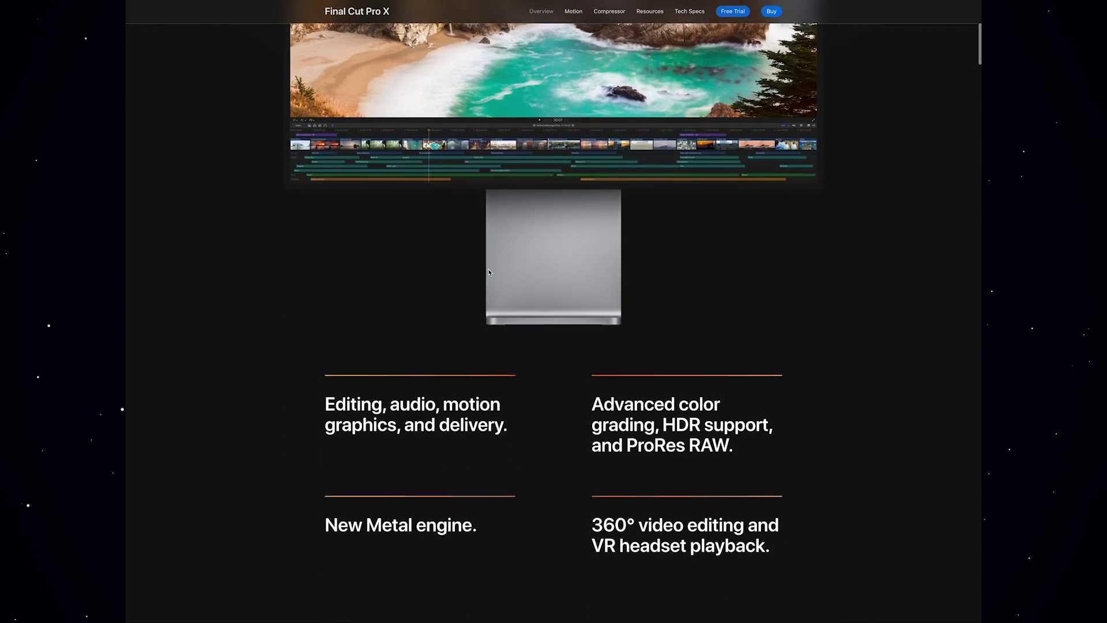
View the Organizing Tools and Motion Graphics gallery sections, then cancel the App Store prompt.
scroll(490, 317, "down", 15)
left_click(495, 402)
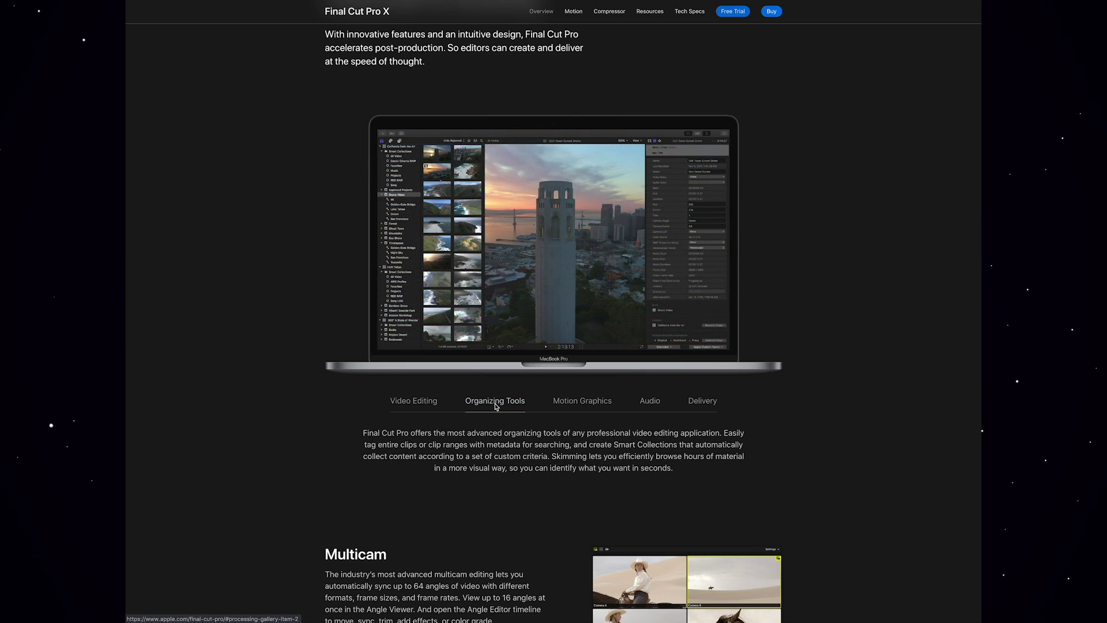
left_click(582, 401)
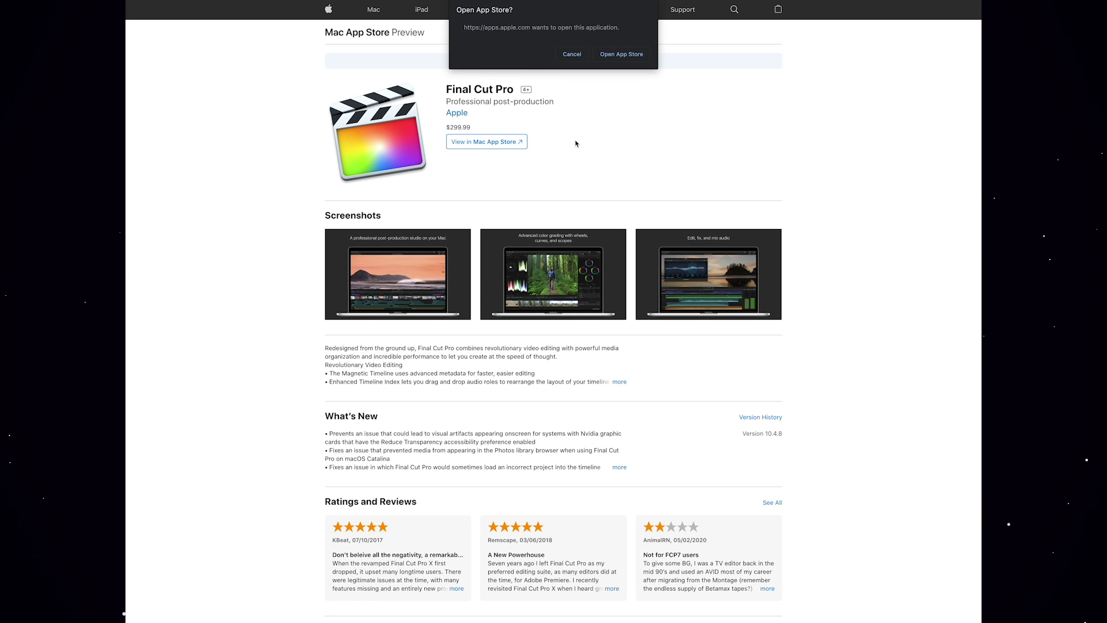
left_click(571, 57)
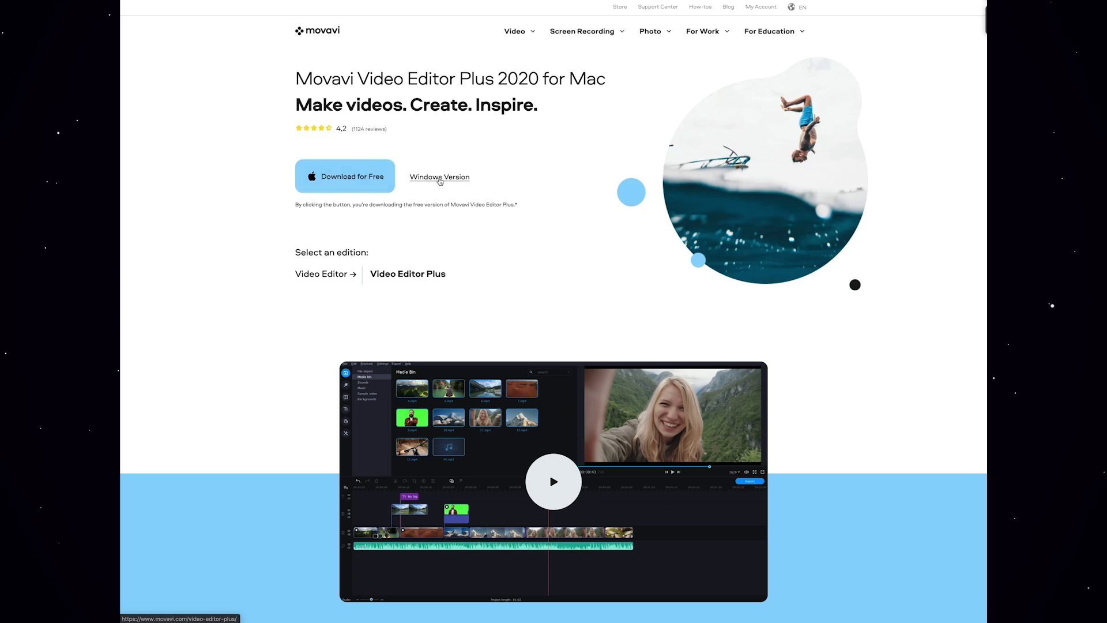
View Movavi's Windows pricing and scroll through the Video Editor Plus page.
left_click(441, 180)
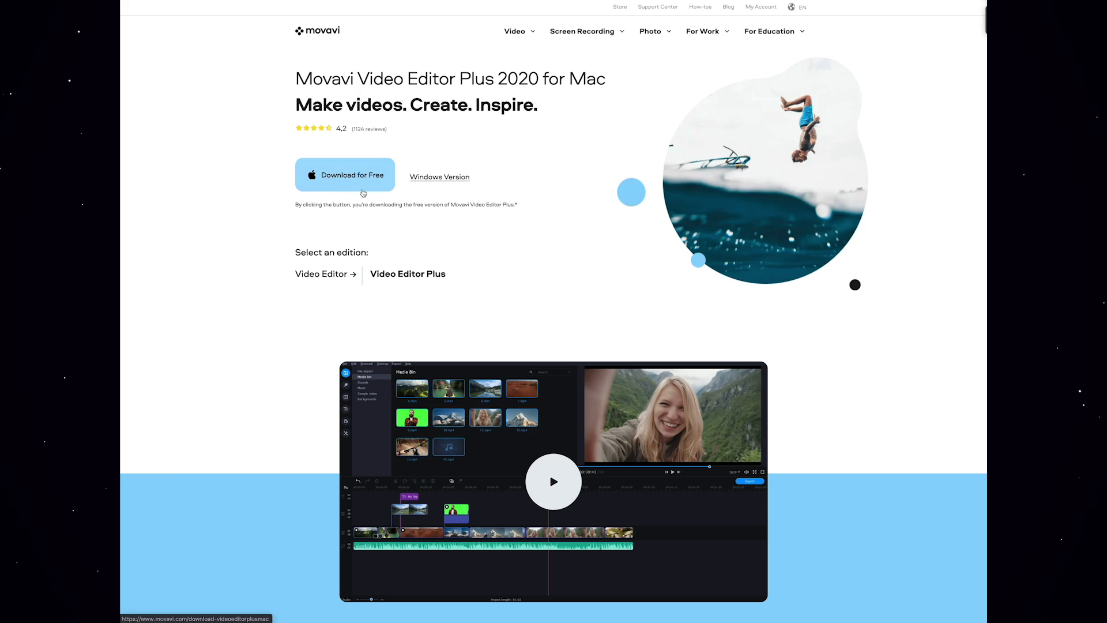
scroll(364, 193, "down", 20)
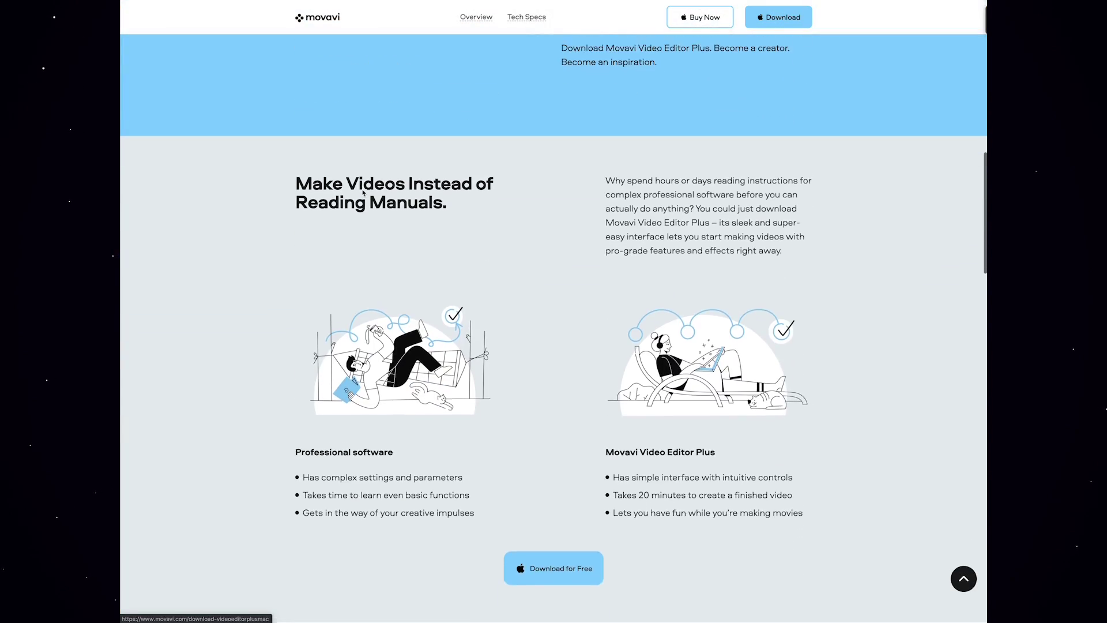
scroll(363, 193, "down", 9)
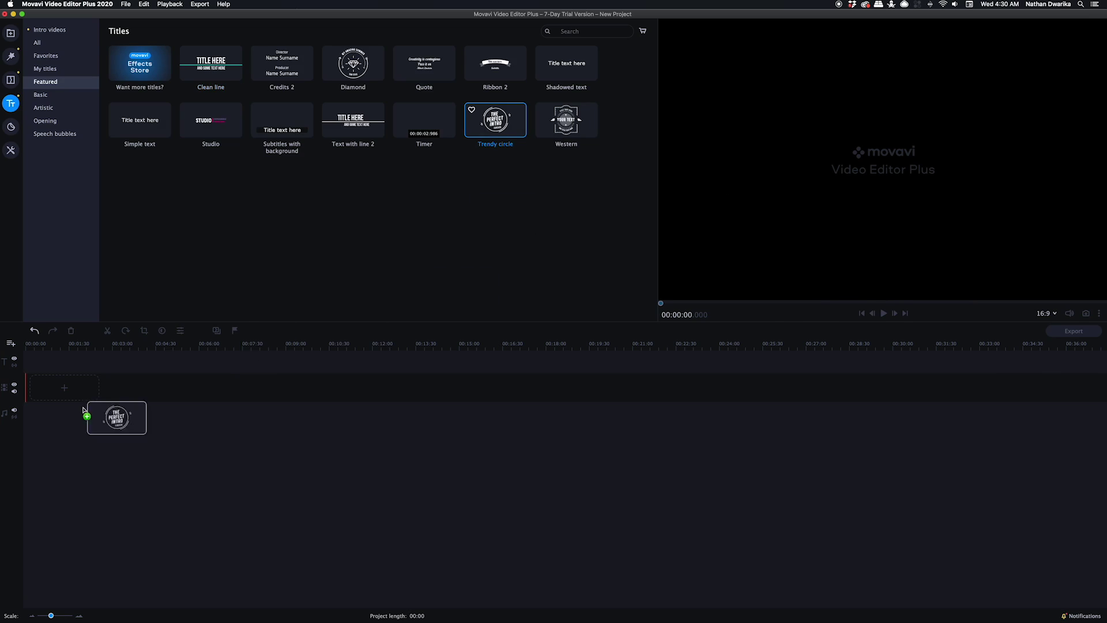
Add the Trendy circle title, change its text to THE BLACK MIXTURE INTRO, apply and play.
left_click_drag(83, 410, 83, 411)
type("BLACK")
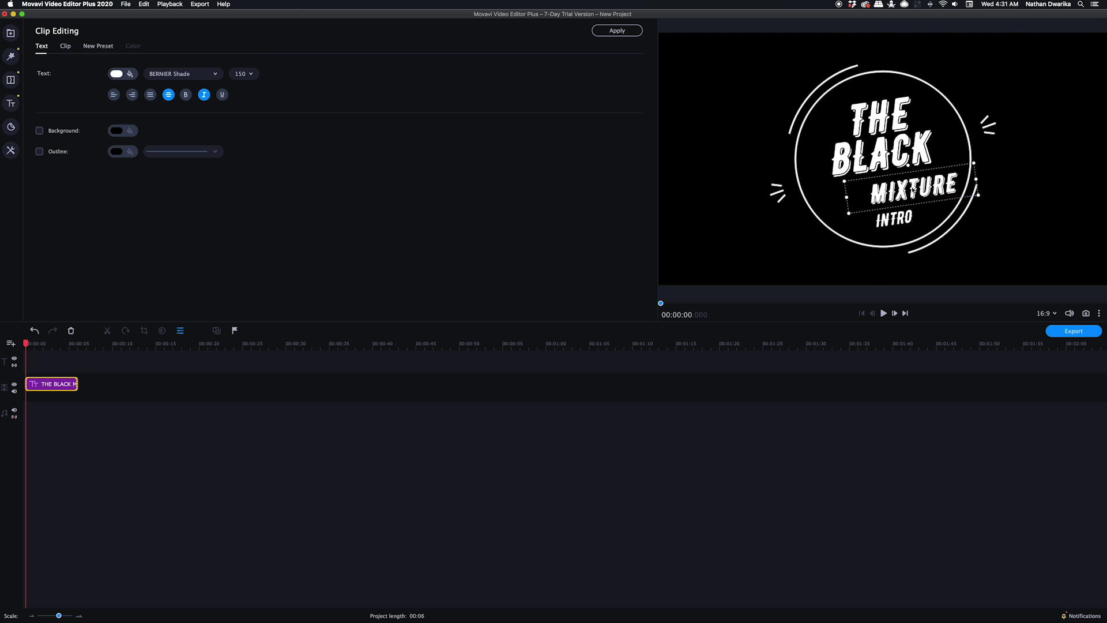
left_click(884, 313)
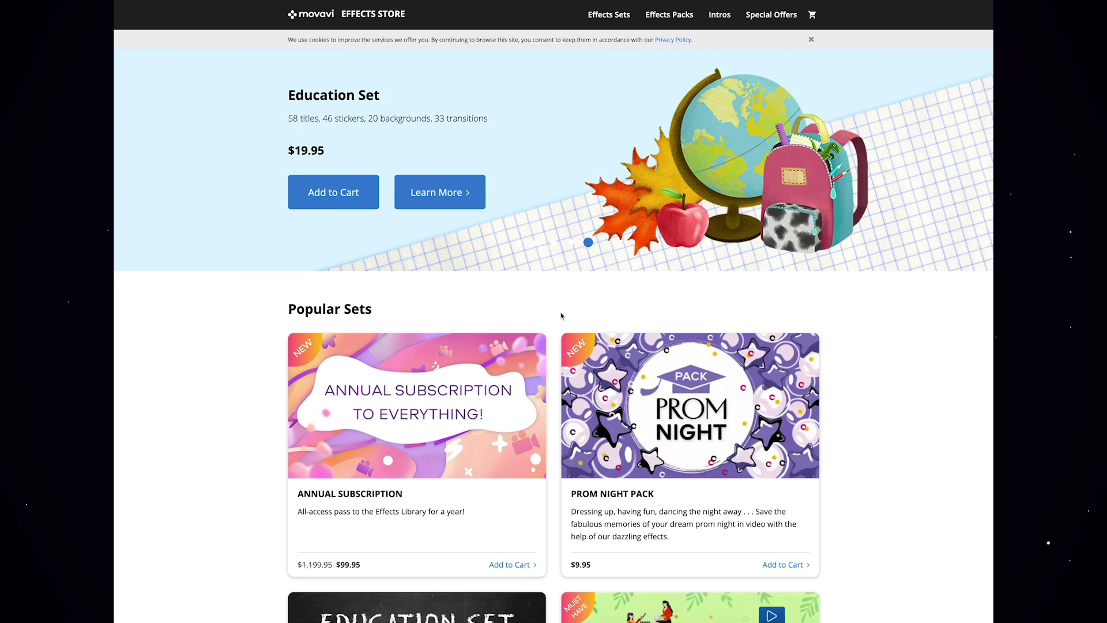
scroll(562, 314, "down", 15)
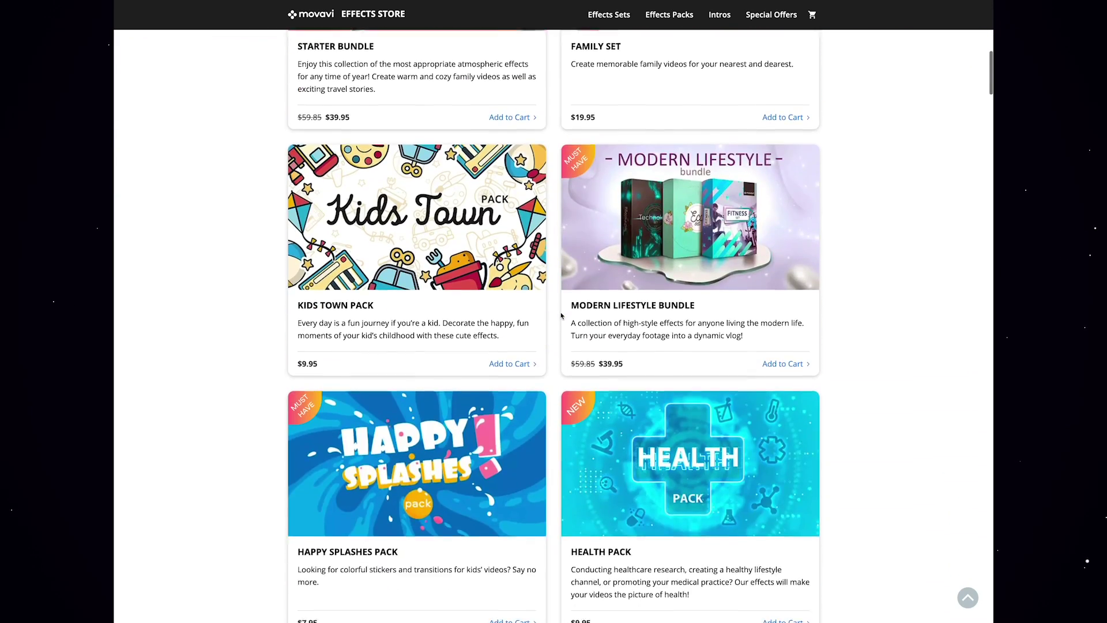
Browse the Media bin, Sounds, Music and Sample videos libraries.
scroll(563, 314, "down", 5)
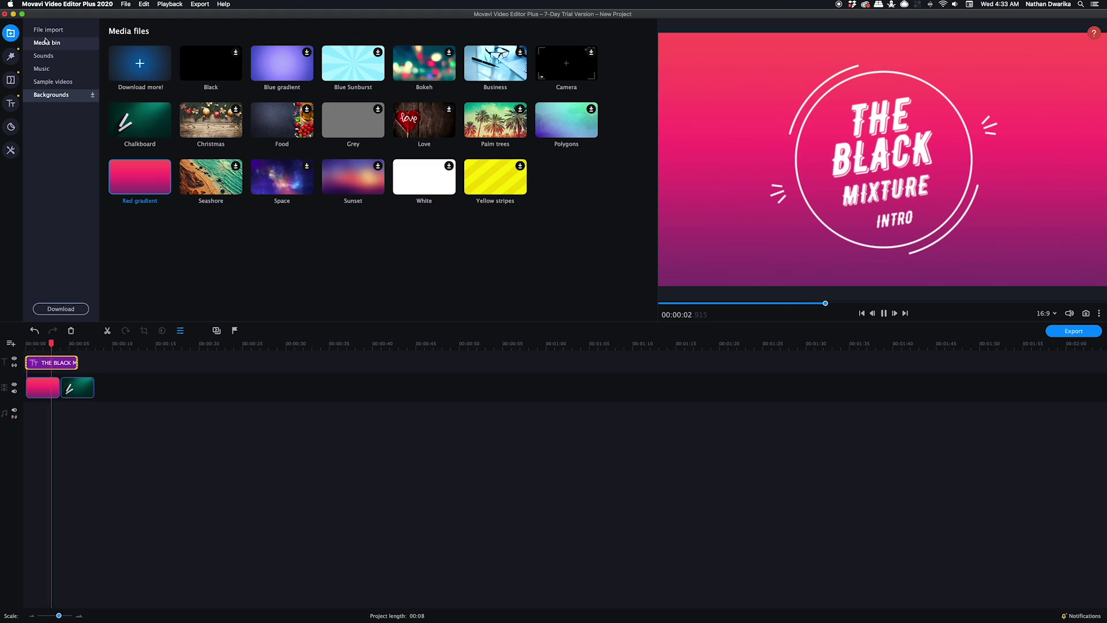
left_click(44, 43)
left_click(44, 56)
left_click(45, 70)
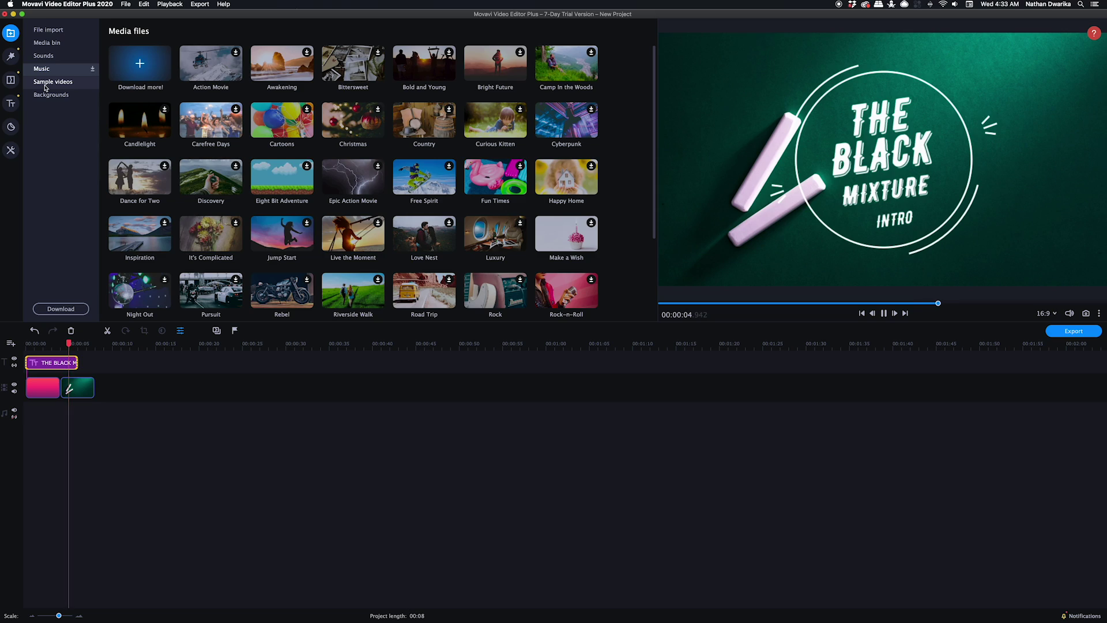
scroll(180, 144, "down", 3)
left_click(70, 83)
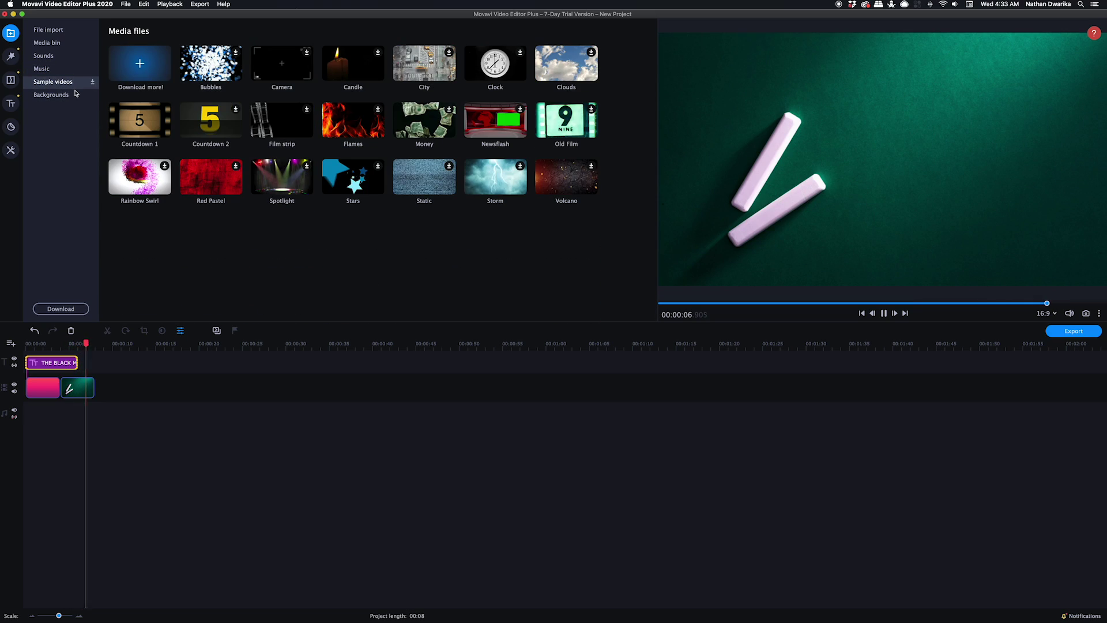